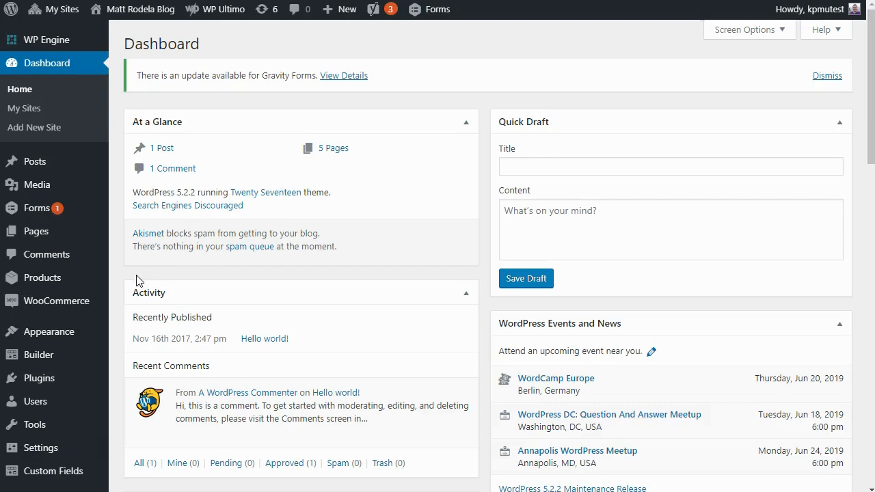
Open the UI Manager module settings in the network admin.
mouse_move(56, 12)
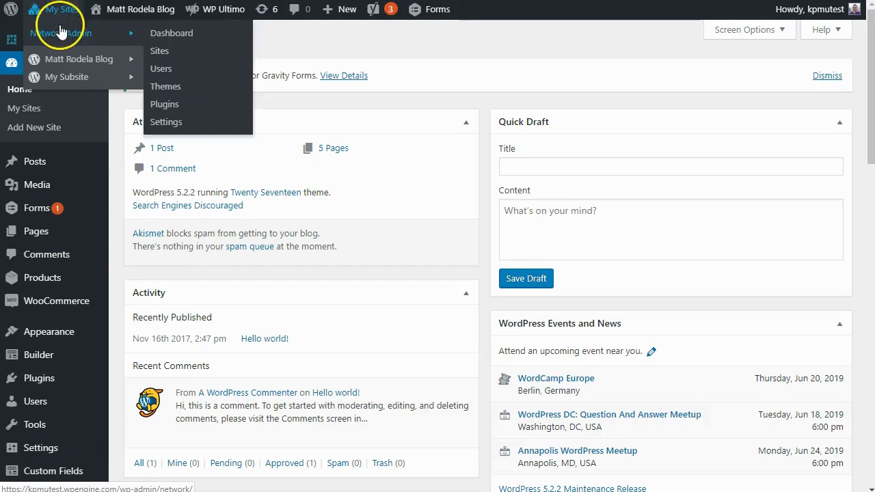
left_click(60, 34)
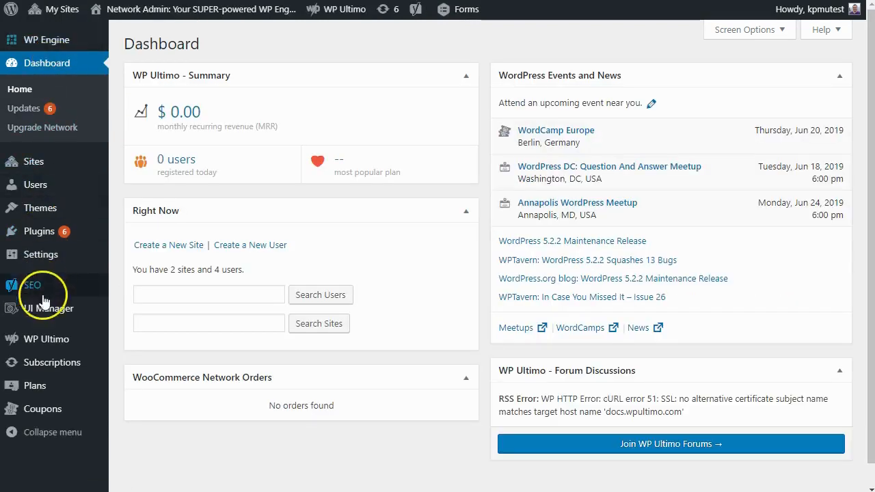
left_click(41, 314)
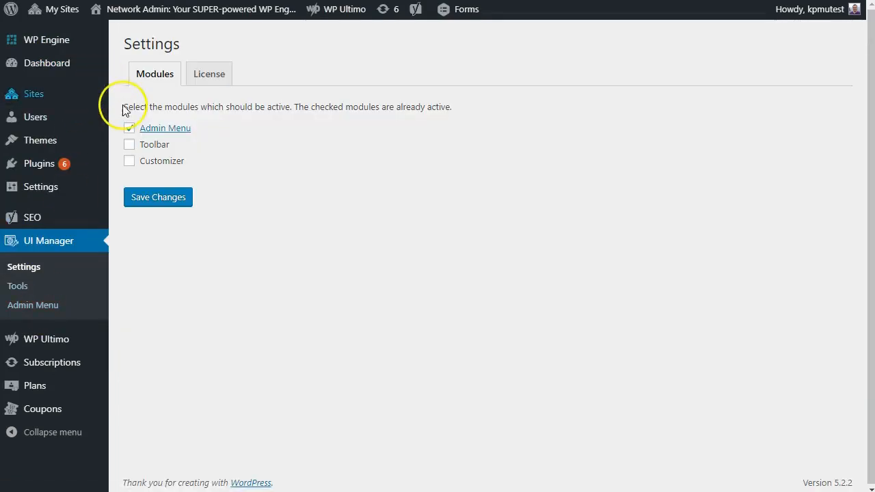
Deactivate the Admin Menu module and save, and reactivate it and save again.
left_click(129, 128)
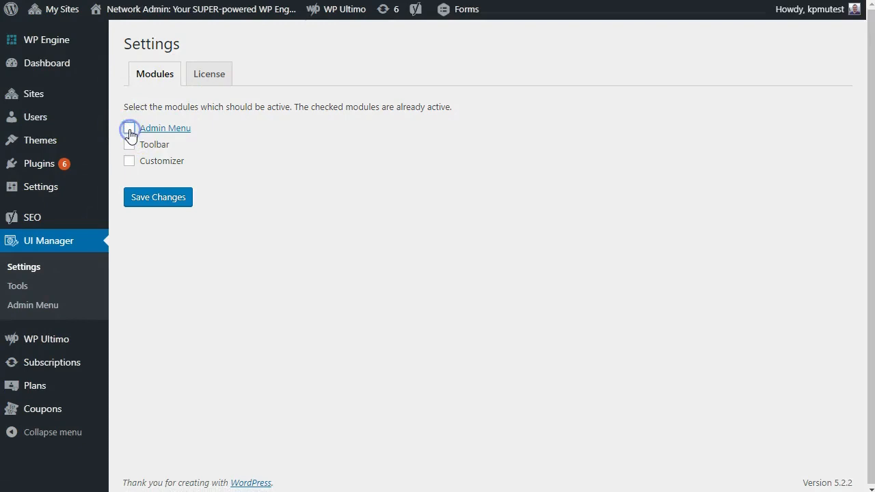
left_click(156, 199)
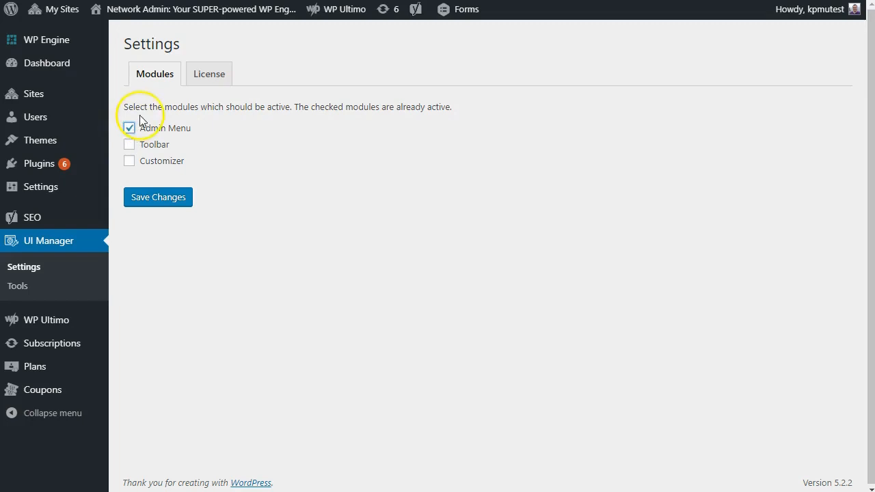
left_click(147, 201)
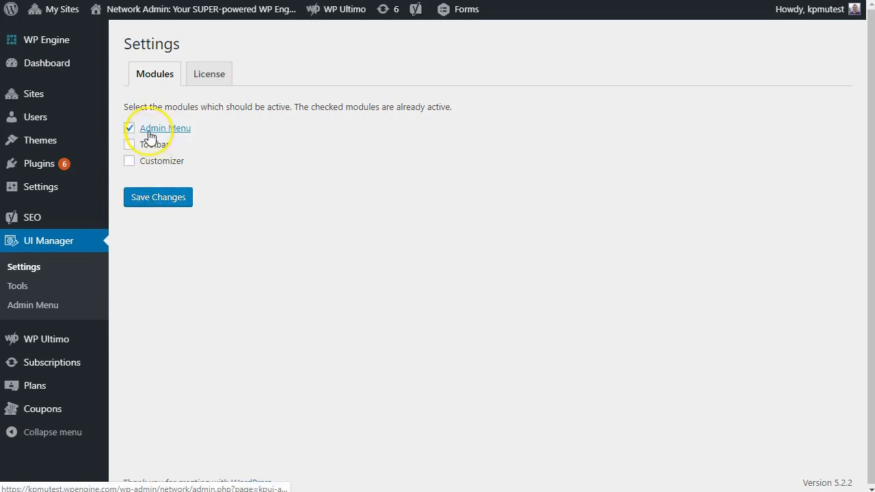
Open the Admin Menu editor and exclude the Superadmin role from the rules for the subsites admin menu.
left_click(34, 309)
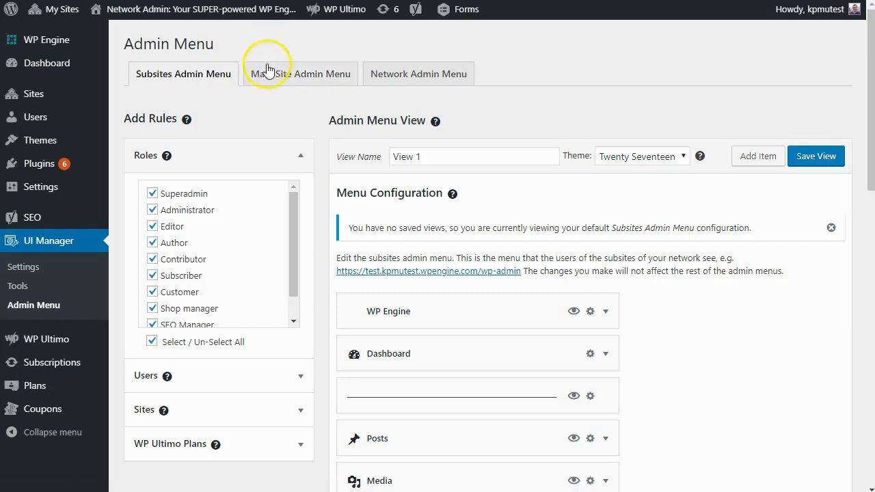
left_click(401, 78)
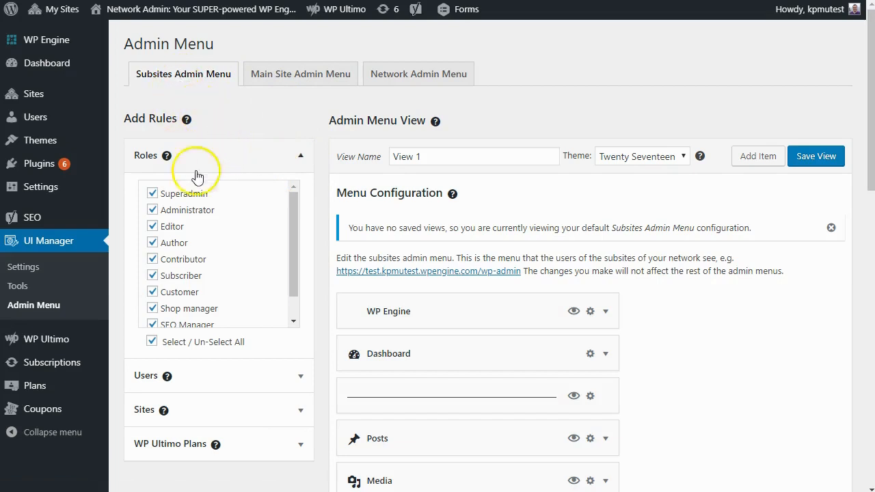
left_click(153, 195)
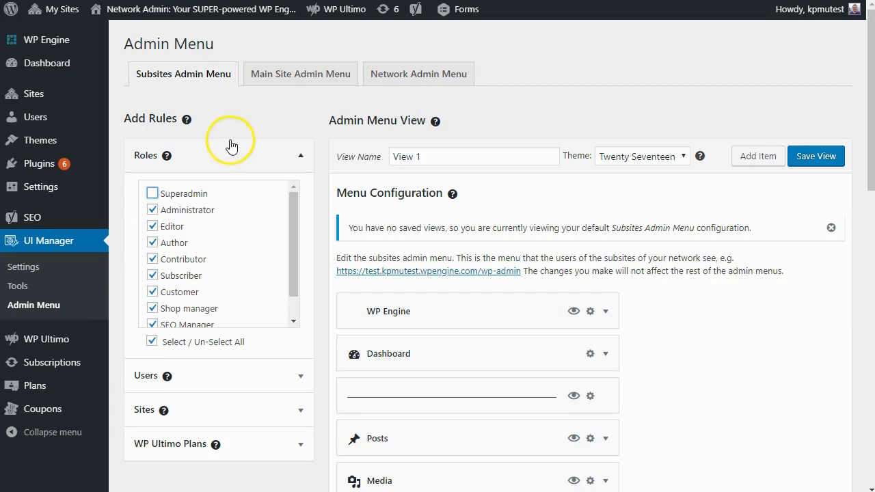
Examine the rule sections, help links and menu item list of the subsites admin menu configuration.
mouse_move(187, 118)
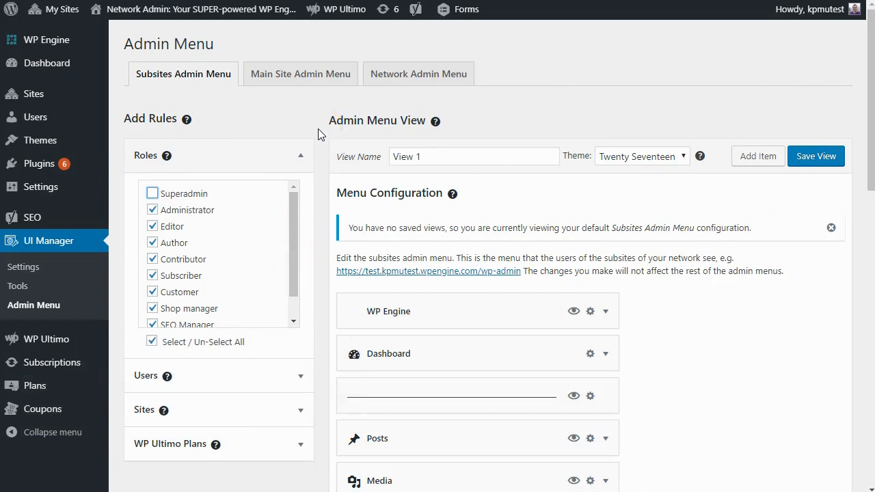
scroll(318, 129, "down", 1)
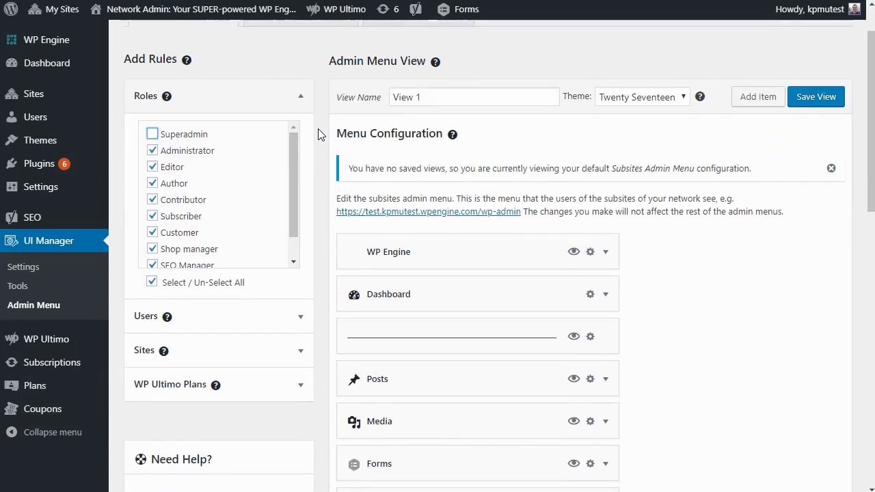
scroll(318, 129, "up", 1)
scroll(283, 270, "down", 3)
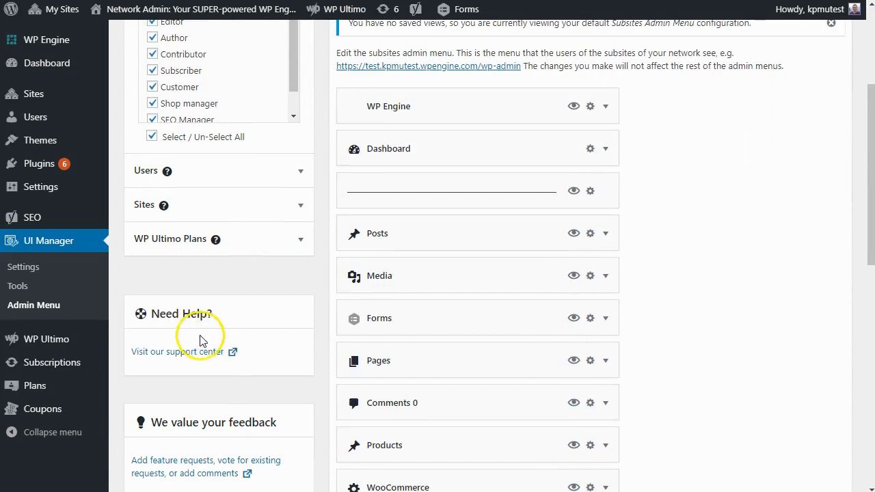
scroll(175, 229, "down", 2)
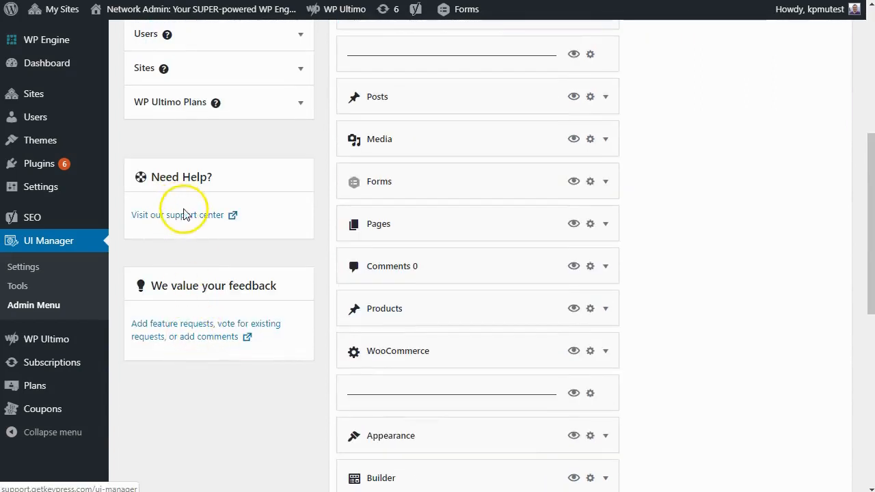
scroll(322, 376, "up", 4)
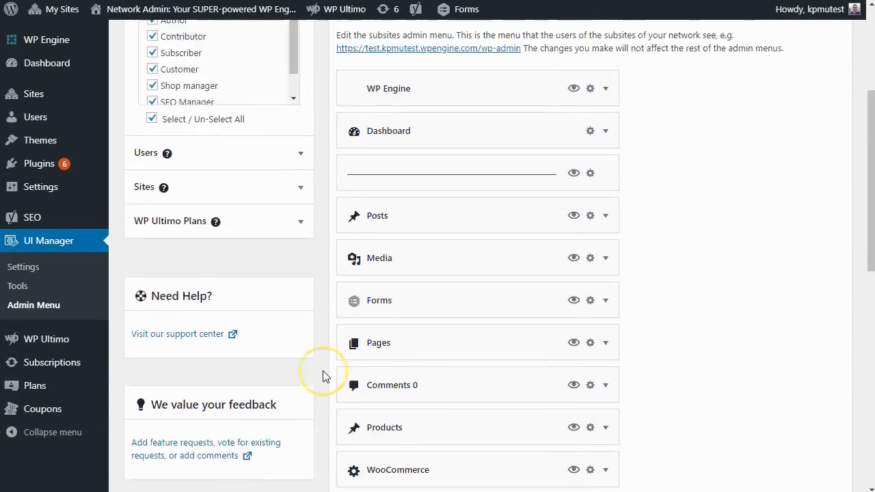
scroll(323, 376, "up", 2)
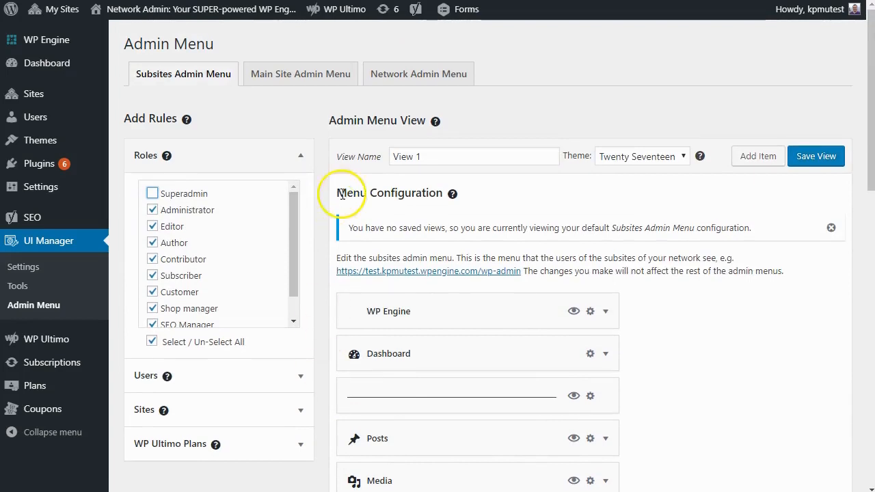
scroll(404, 174, "down", 2)
scroll(415, 157, "up", 2)
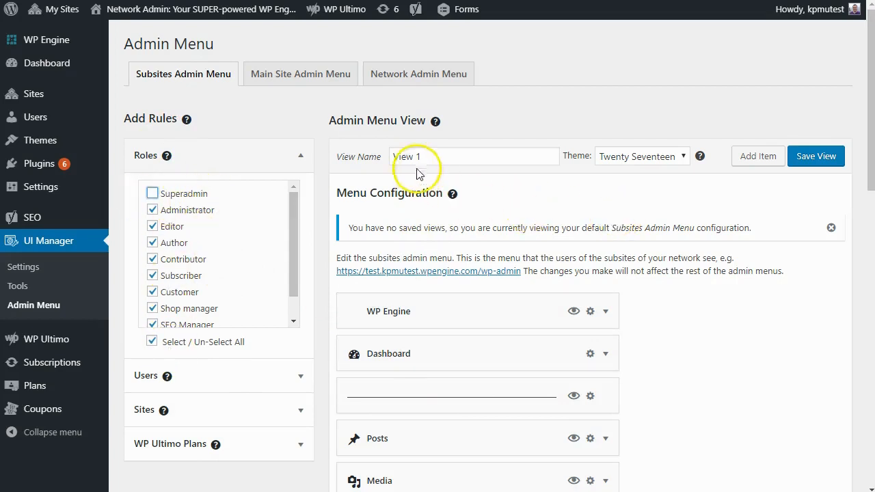
Name the admin menu view "Subsites View" and check which themes are available for it.
triple_click(442, 154)
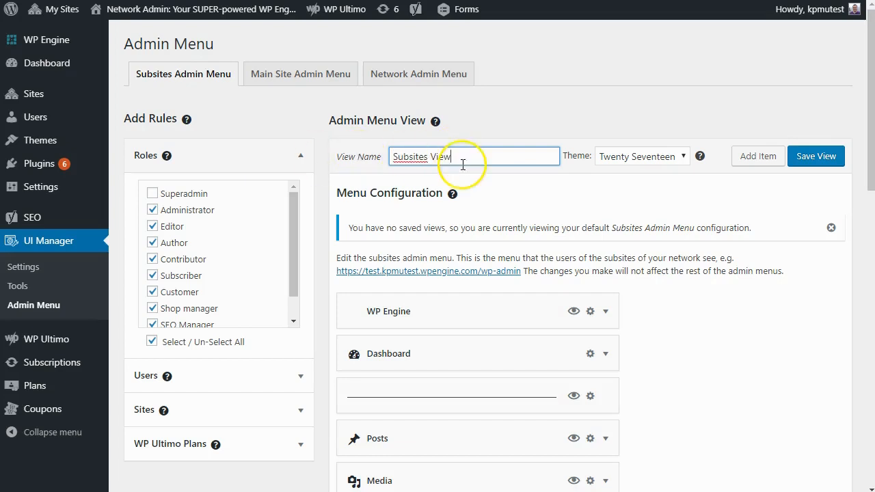
scroll(585, 183, "down", 1)
left_click(658, 153)
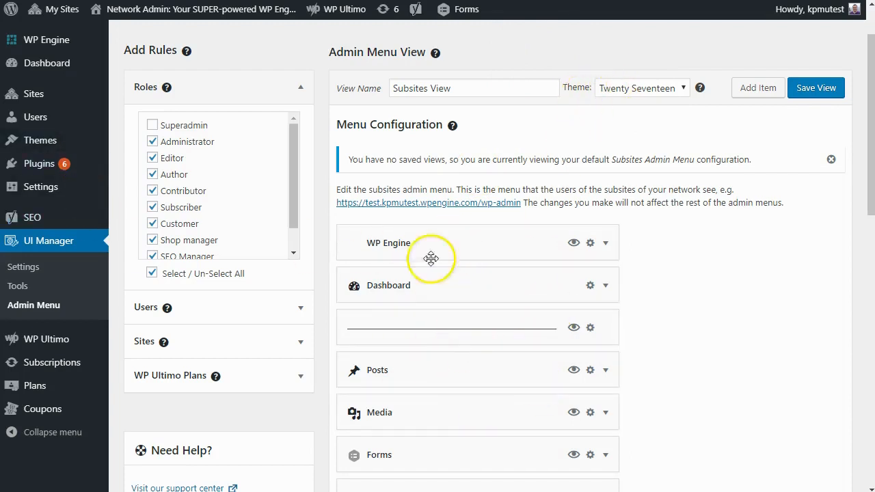
left_click(644, 87)
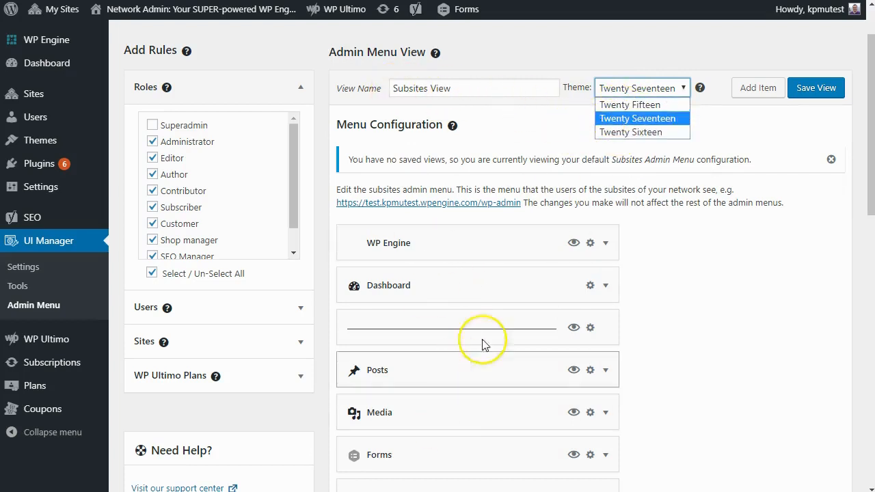
left_click(506, 135)
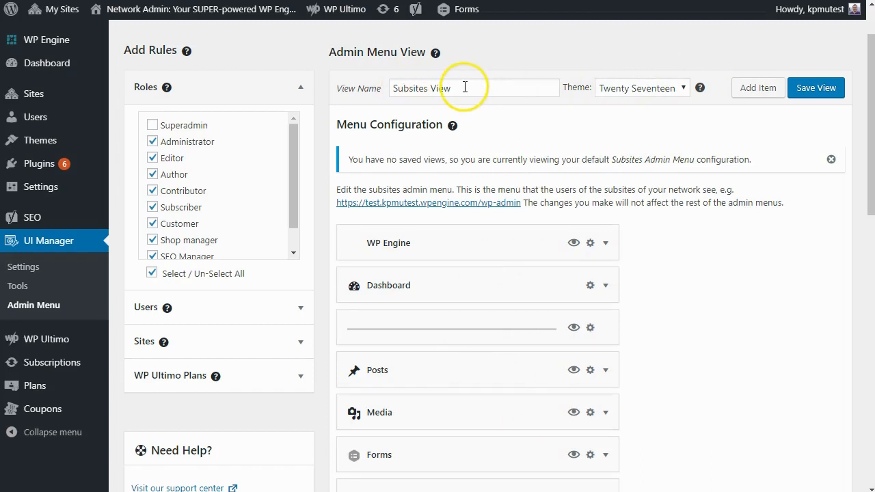
Hide the WP Engine menu item and rename the Dashboard item to "My Dashboard".
scroll(615, 164, "down", 2)
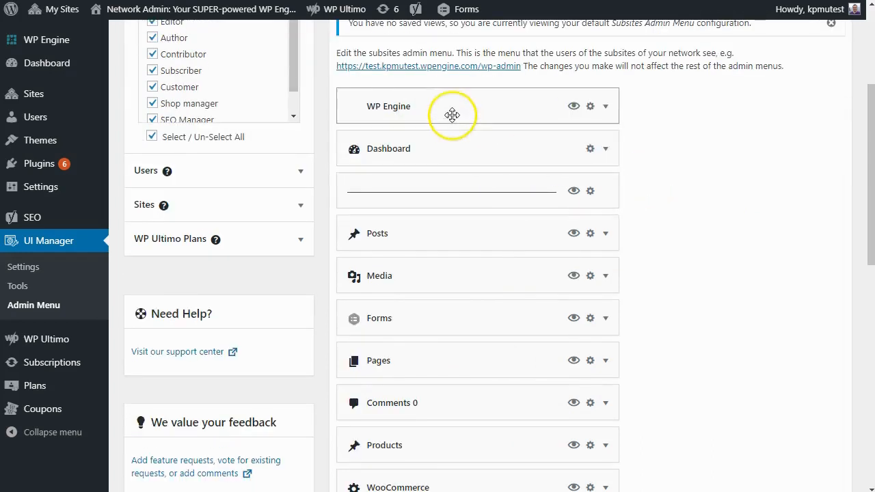
scroll(452, 115, "up", 1)
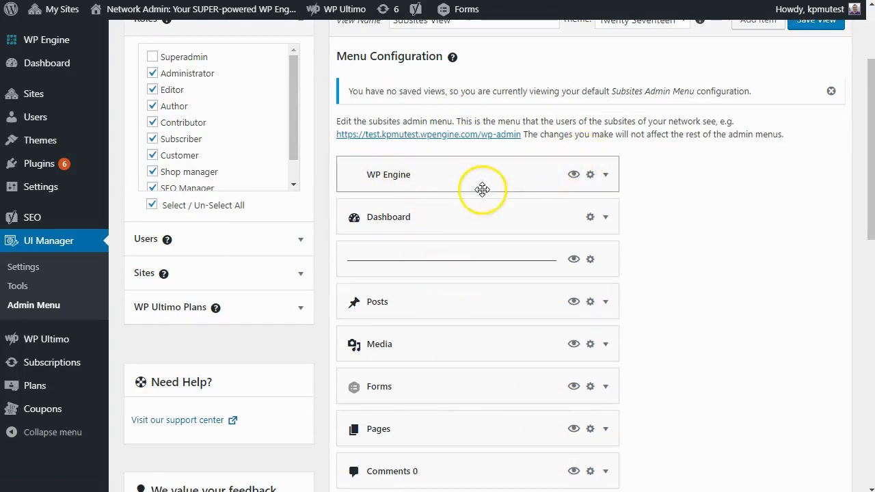
left_click(576, 175)
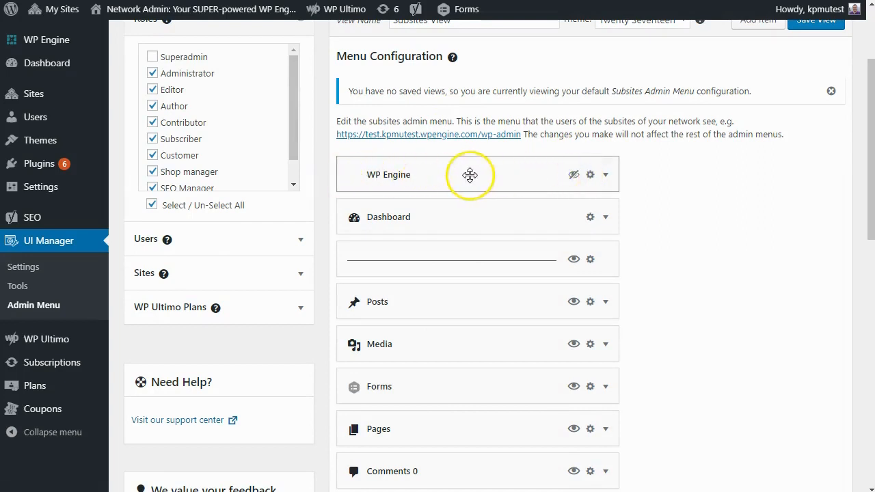
left_click(574, 178)
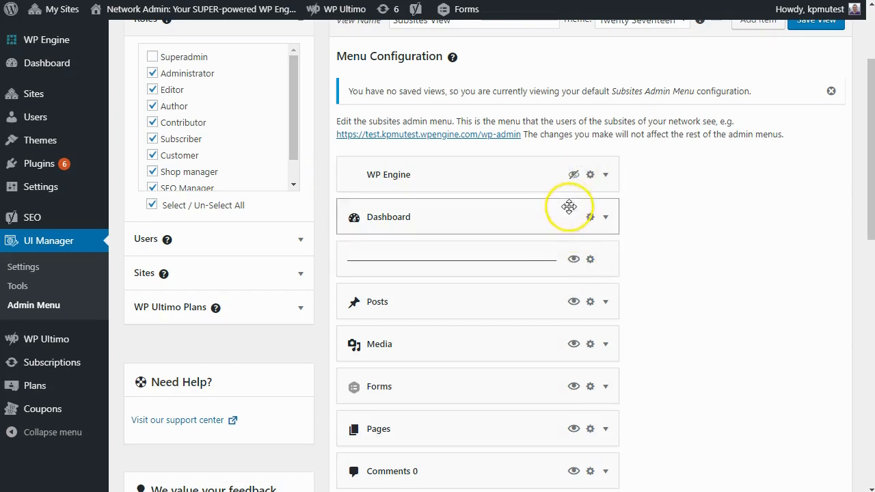
left_click(375, 220)
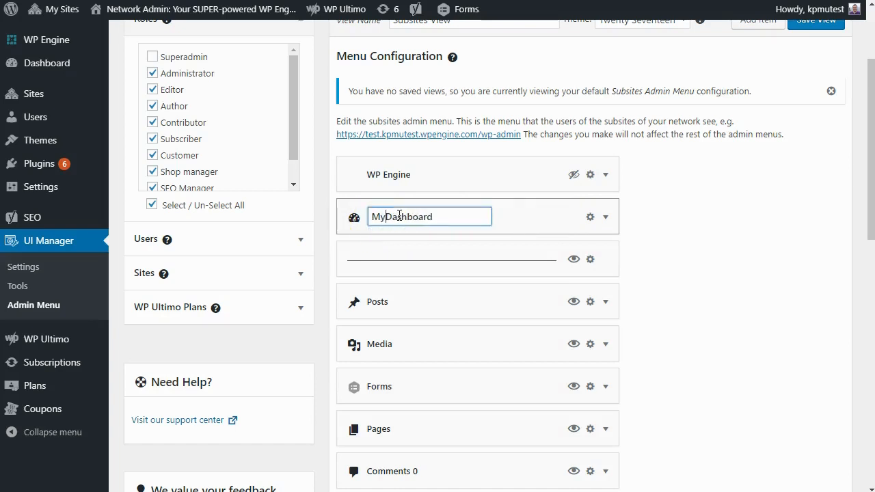
left_click(641, 229)
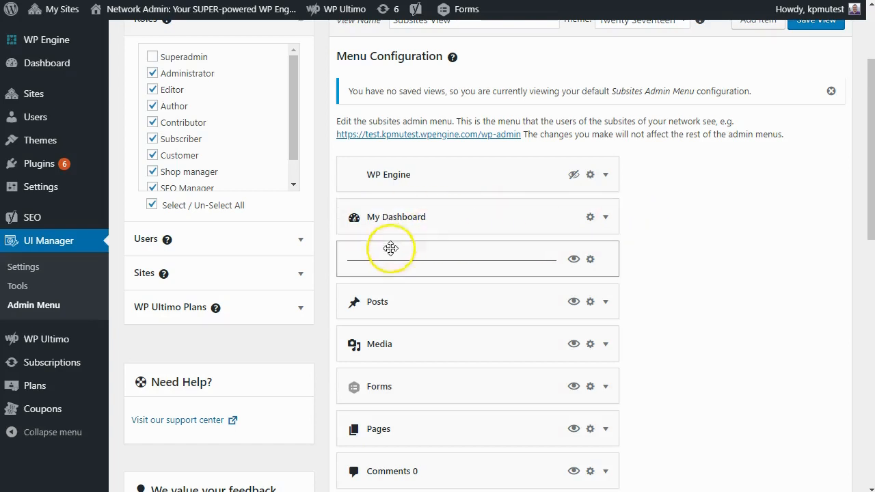
Change the icon of the Posts menu item to the stacked pages icon.
left_click(355, 304)
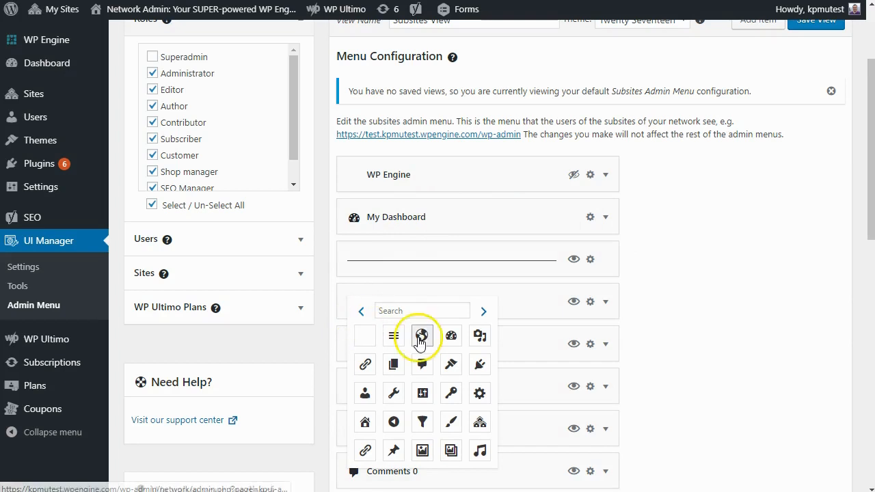
left_click(433, 314)
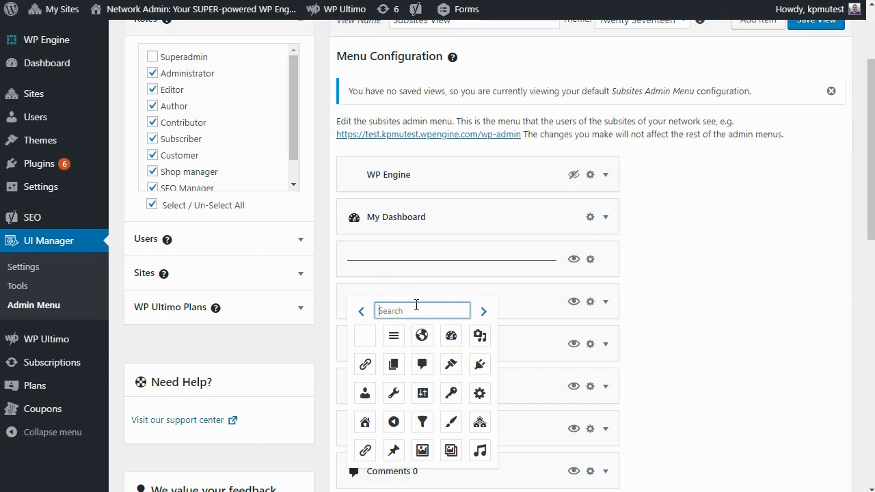
left_click(395, 365)
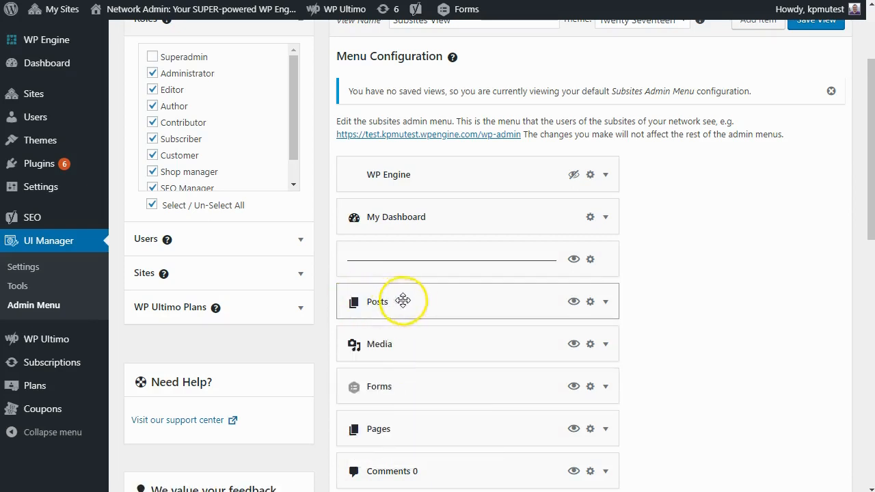
Move the Add New item out of the Posts submenu to the top level, between Posts and Media.
left_click(606, 304)
scroll(472, 315, "down", 2)
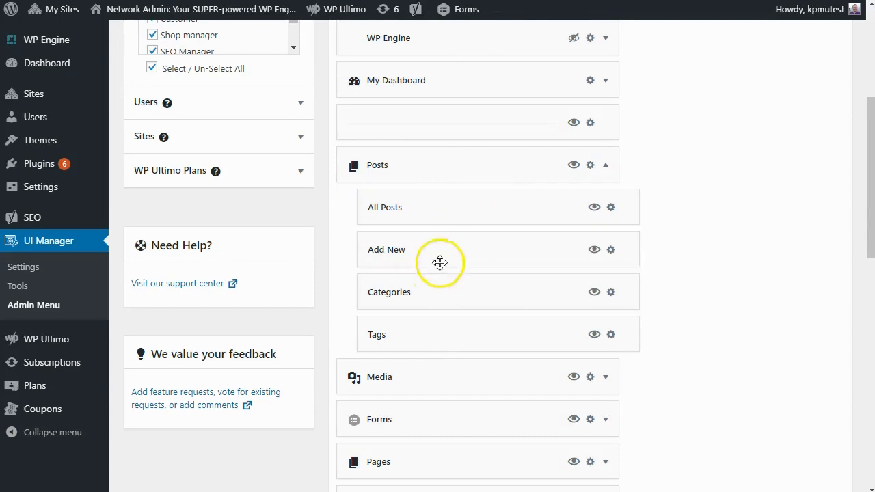
left_click_drag(449, 251, 403, 336)
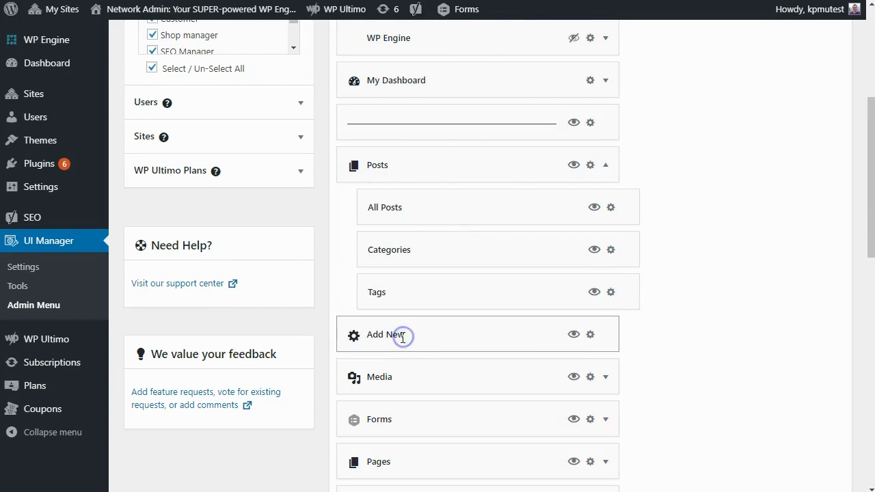
Search the icon picker for "plus" and give the top-level Add New item the bold plus icon.
left_click(351, 334)
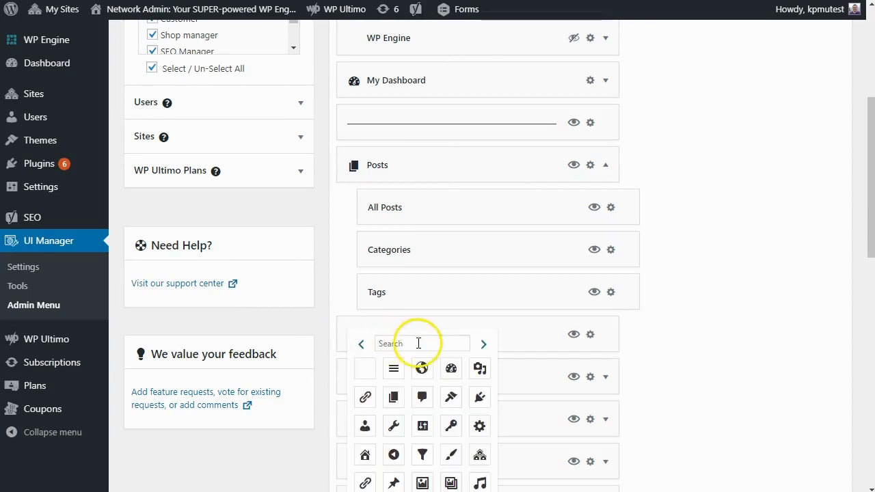
scroll(417, 344, "down", 1)
left_click(405, 276)
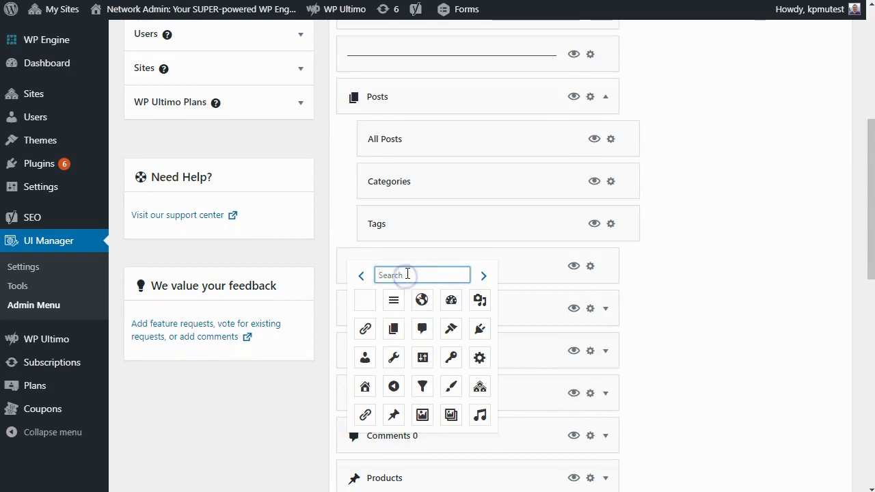
type("plus")
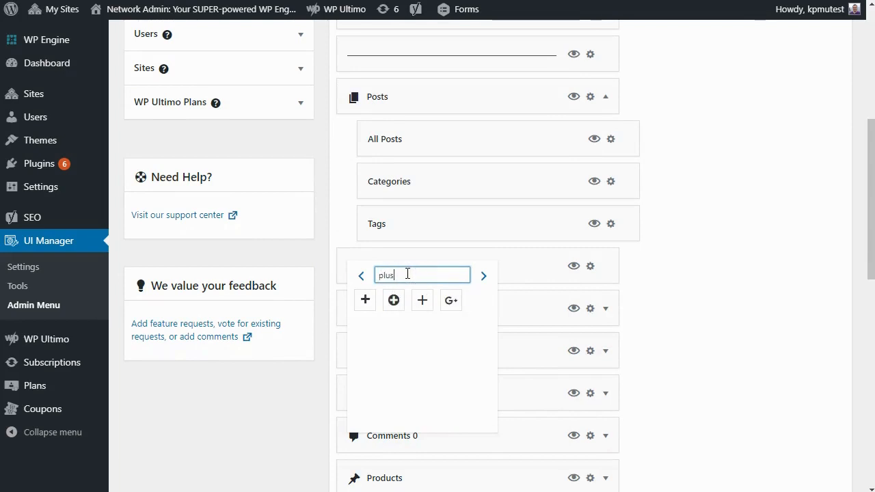
left_click(364, 300)
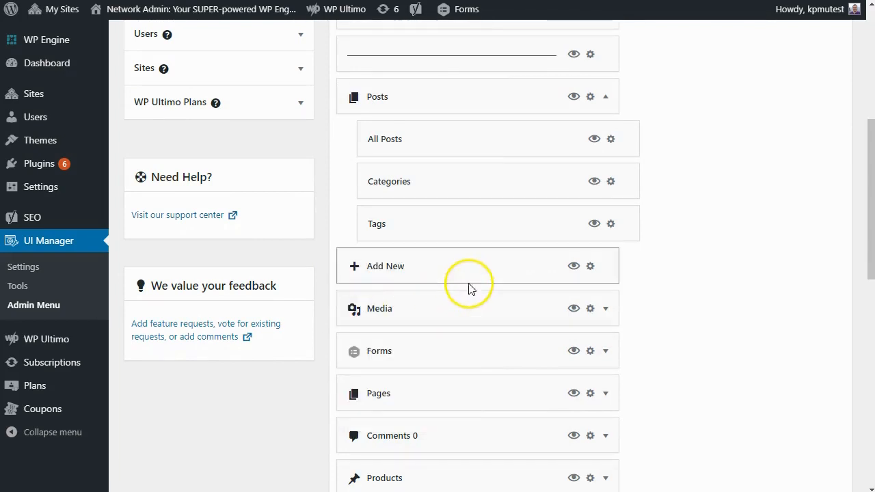
Rename the top-level Add New menu item to "Add New Post".
left_click_drag(410, 263, 408, 265)
left_click(398, 268)
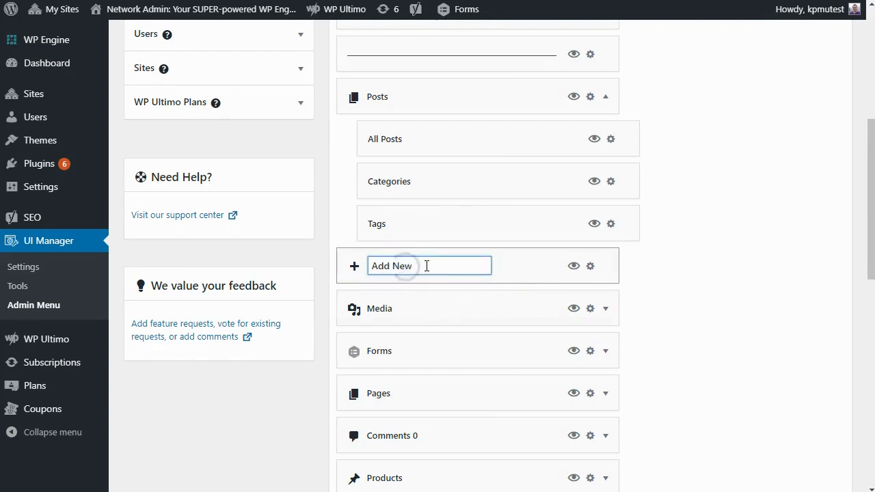
left_click(695, 274)
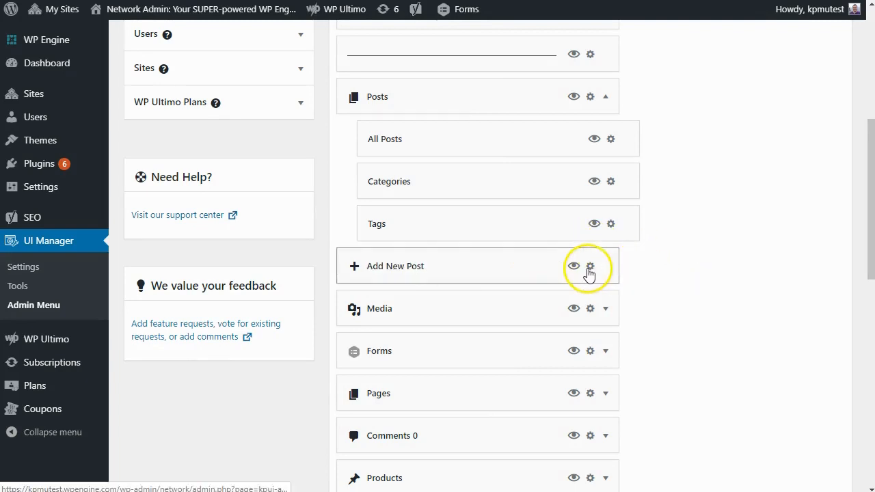
Add a new item to the subsites menu configuration and set its item type to Heading.
scroll(588, 273, "up", 4)
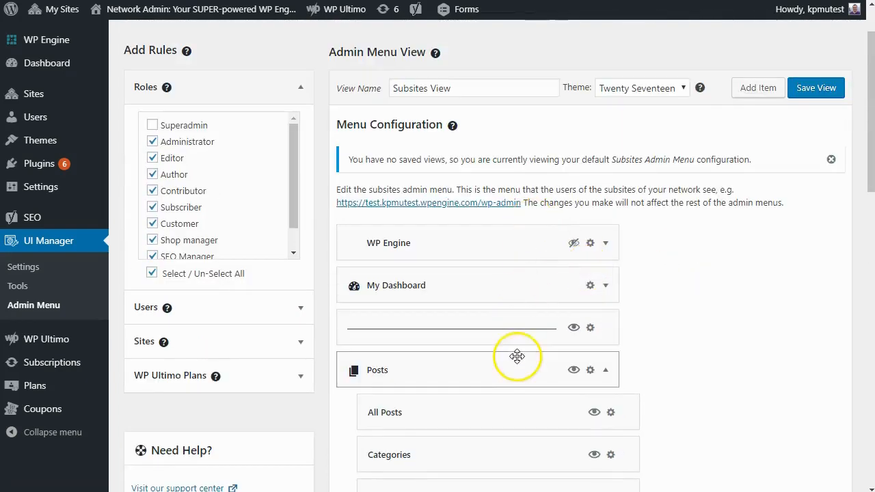
left_click(755, 89)
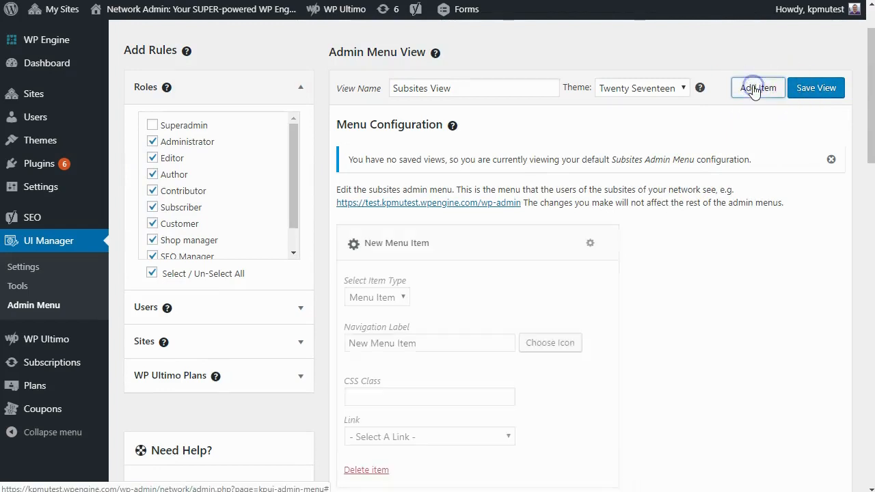
scroll(493, 342, "down", 2)
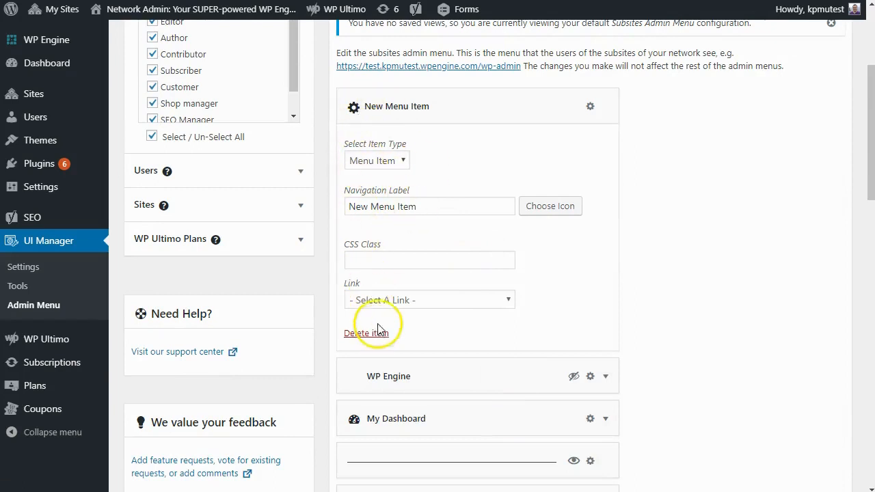
left_click(395, 160)
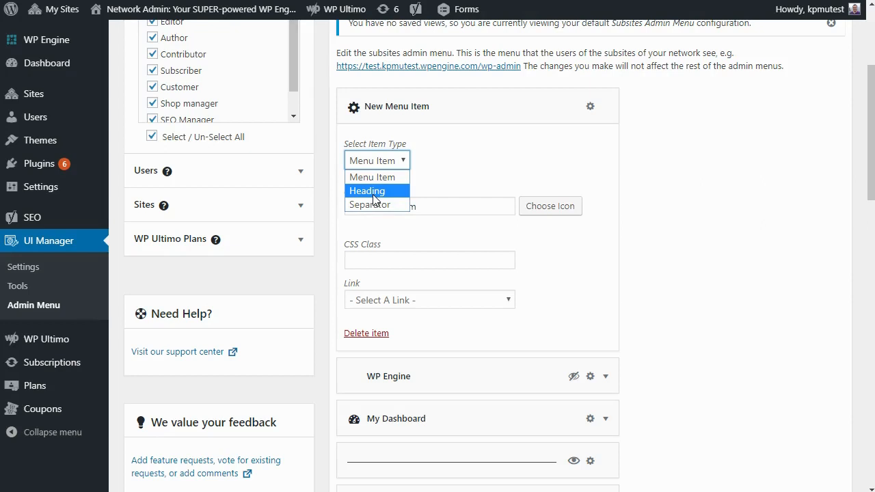
left_click(376, 195)
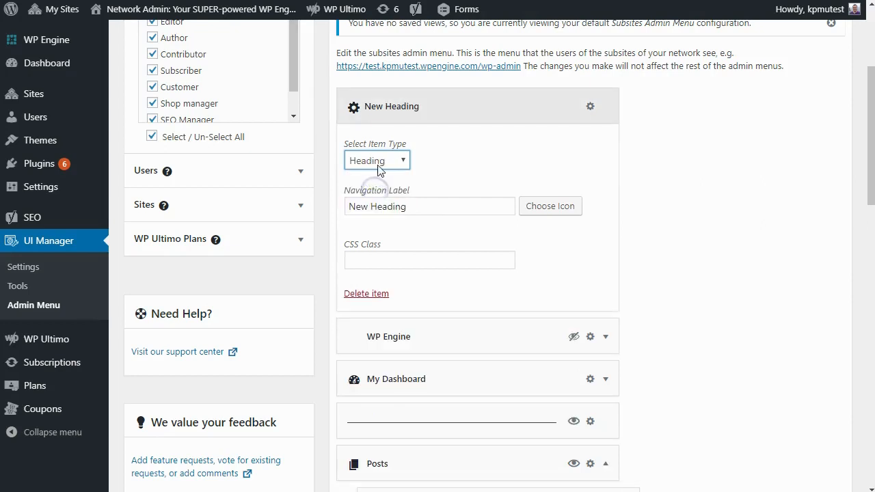
Give the new heading the blank icon and set its navigation label to "CONTENT AREA".
scroll(376, 126, "up", 1)
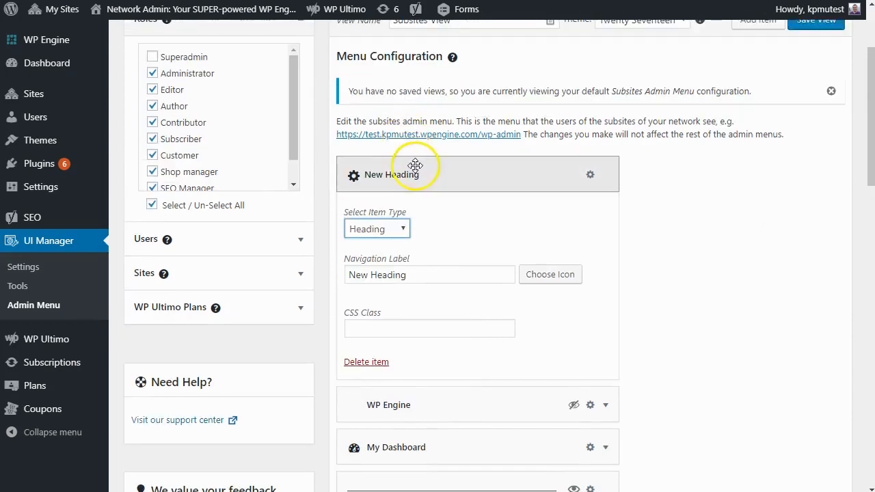
left_click(354, 177)
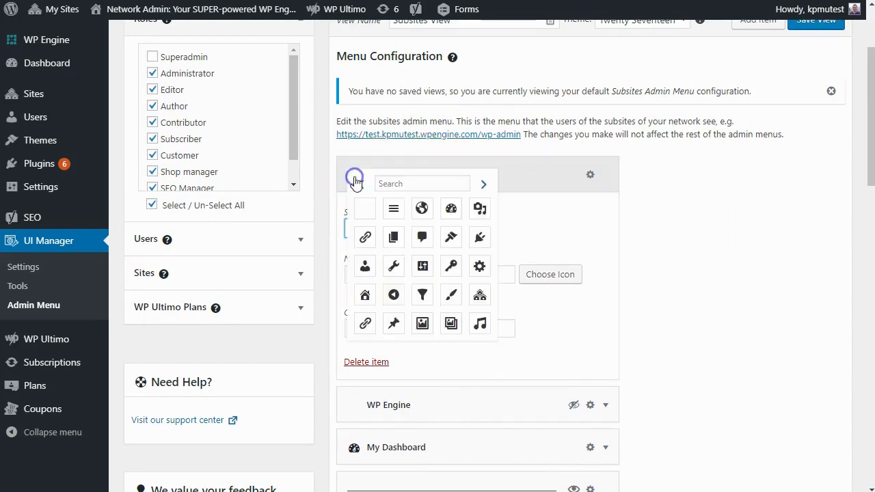
left_click(368, 216)
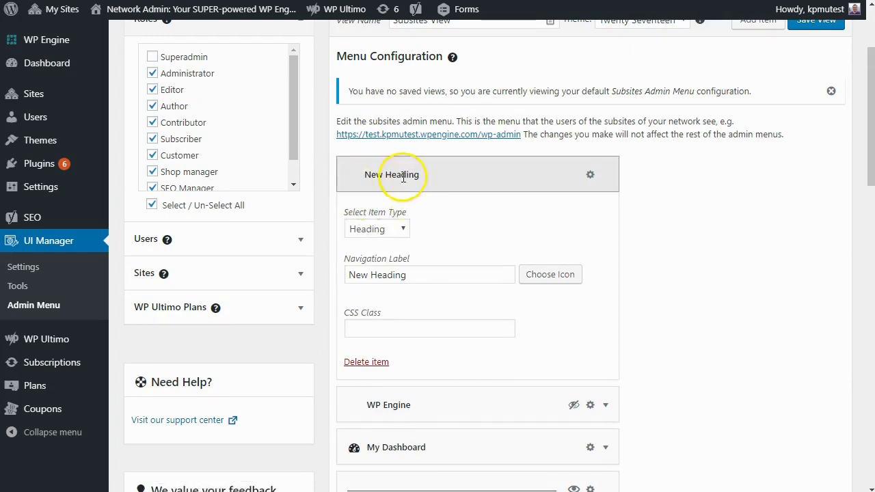
left_click_drag(415, 275, 344, 270)
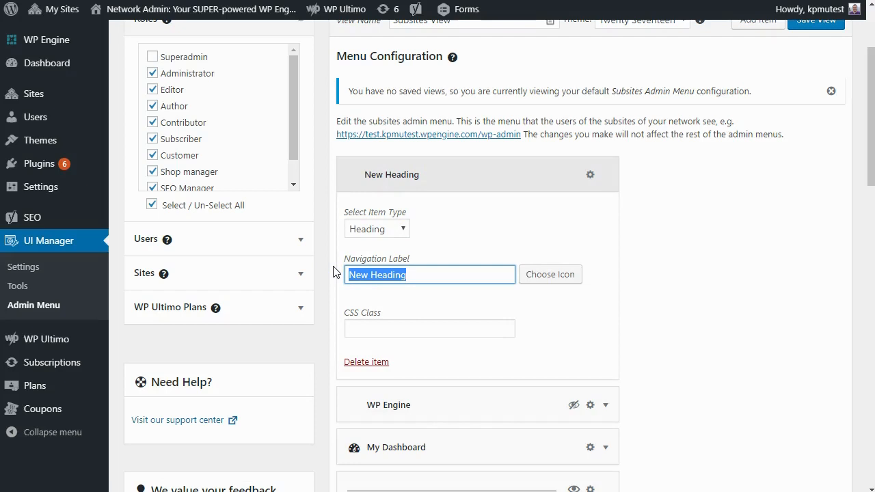
type("CONTENT AREA")
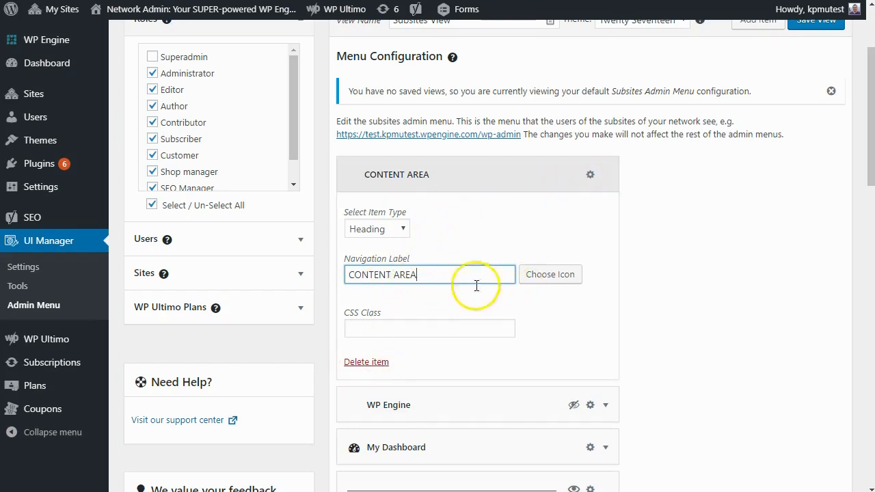
left_click(650, 225)
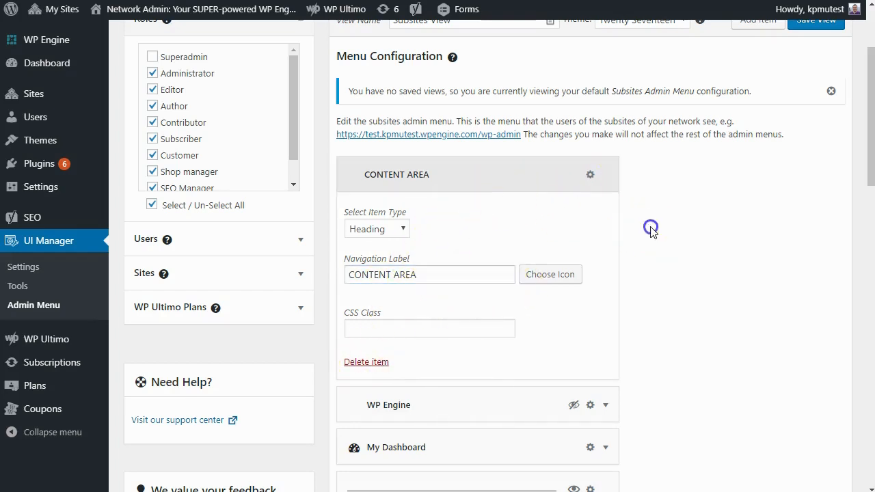
Set the CSS class of the CONTENT AREA heading to "kpui-bg-cornflowerblue".
left_click(382, 325)
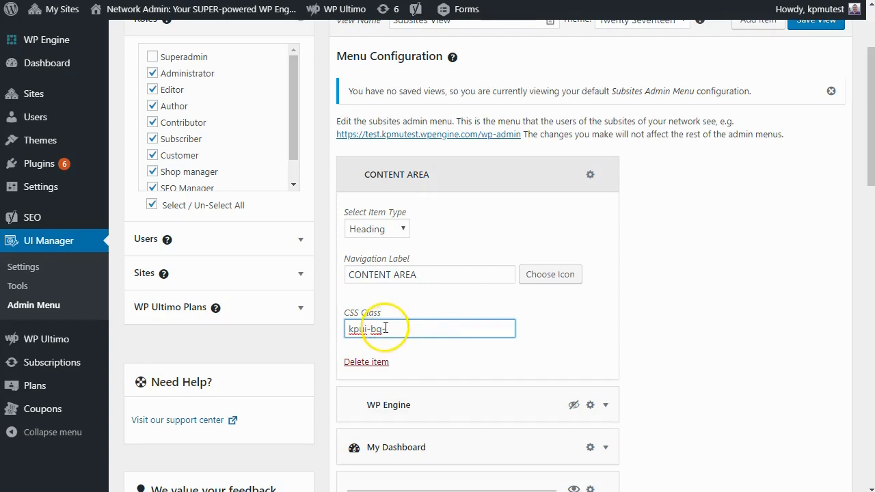
left_click(396, 329)
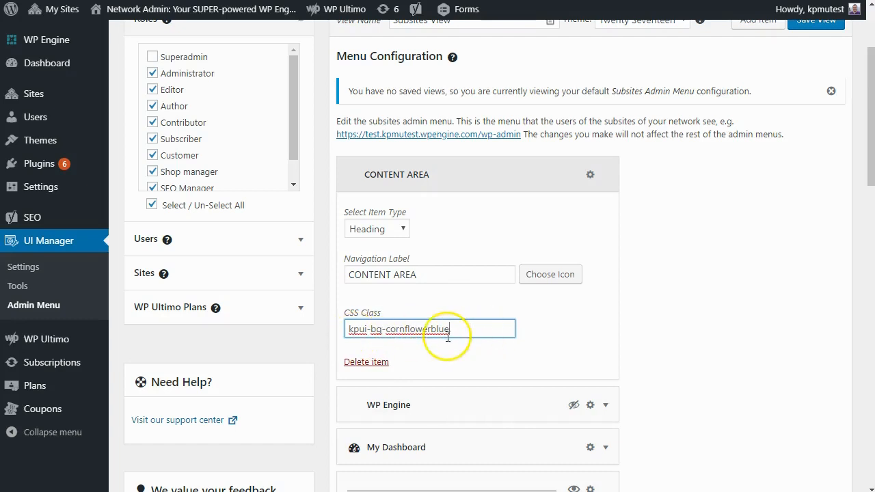
left_click(674, 211)
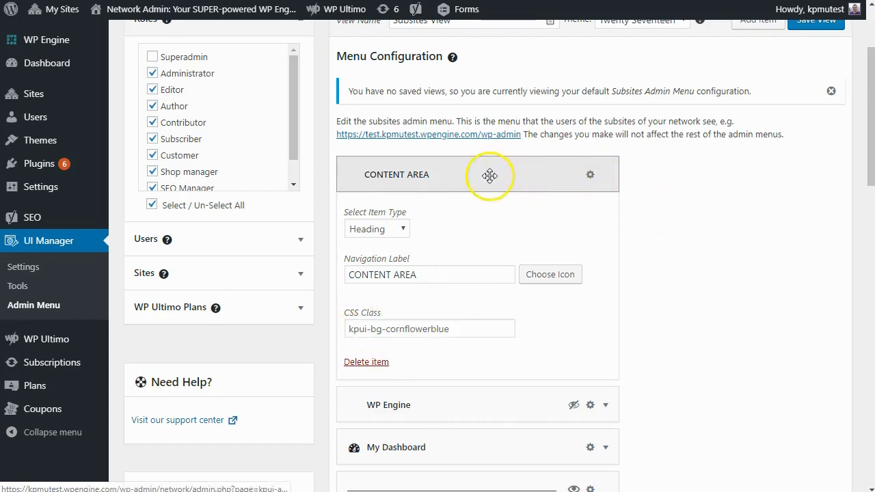
Move the CONTENT AREA heading between the separator and the Posts item, and collapse its settings.
left_click_drag(488, 175, 465, 69)
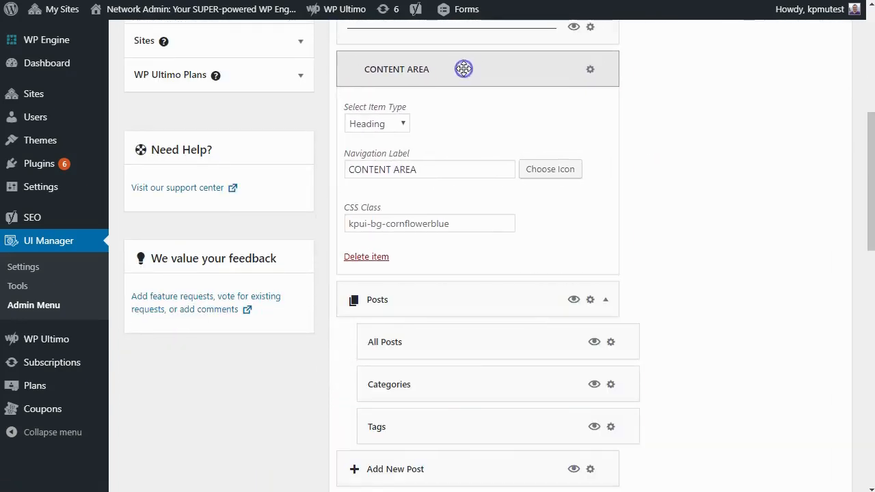
left_click(589, 71)
scroll(453, 185, "up", 3)
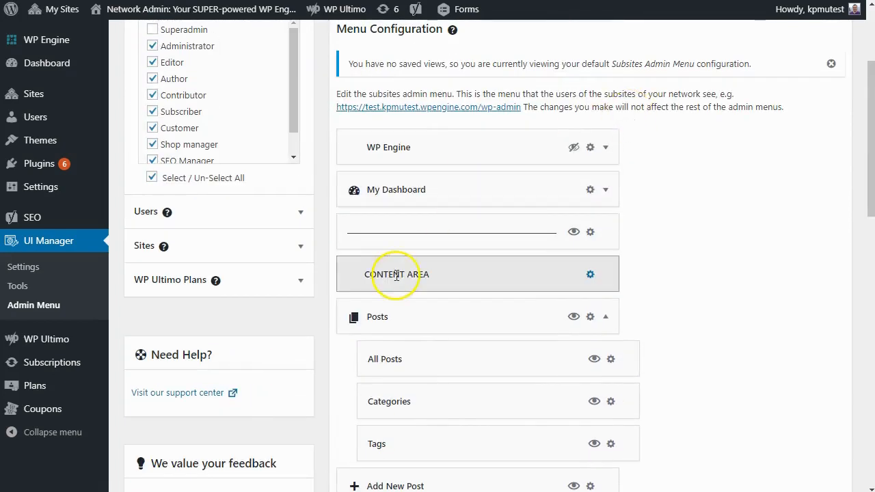
Save the Subsites View with its customized menu configuration.
scroll(608, 256, "up", 2)
left_click(826, 130)
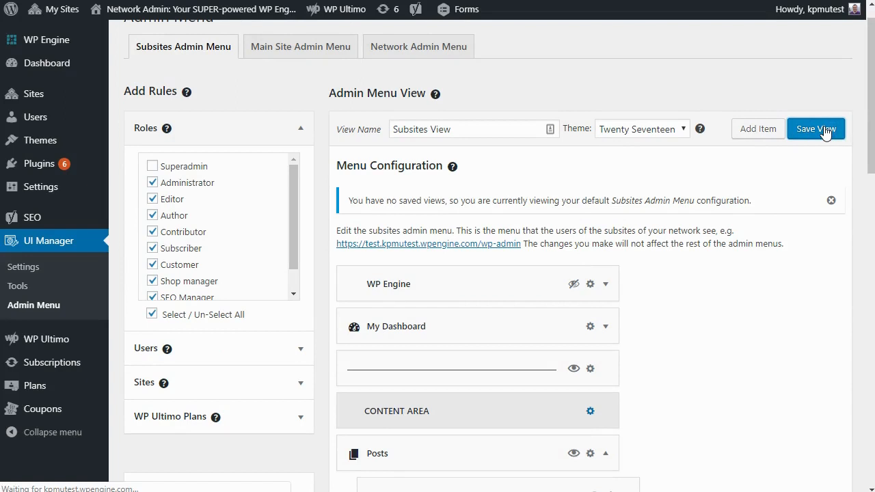
left_click(472, 130)
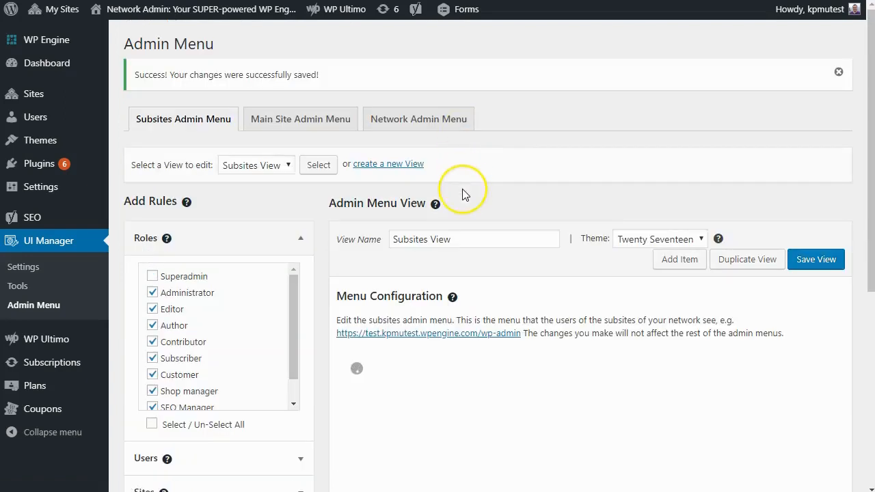
Check the list of saved views available for editing in the subsites admin menu.
scroll(462, 190, "down", 2)
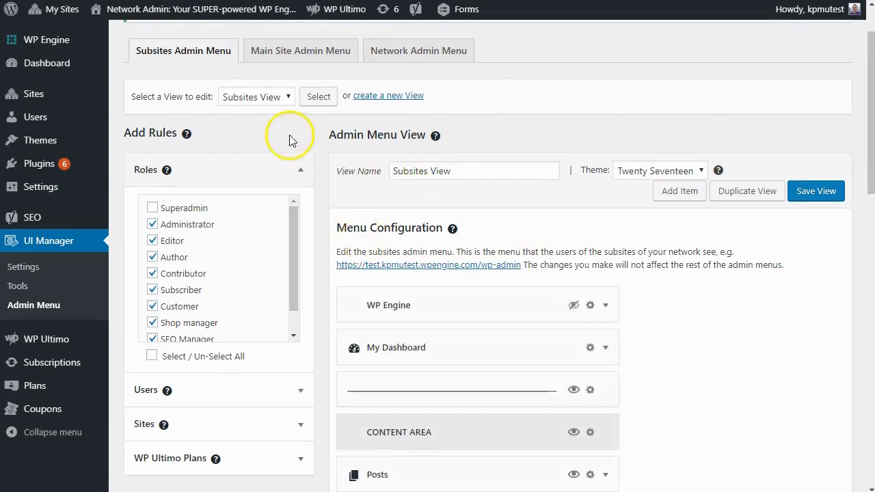
left_click(232, 96)
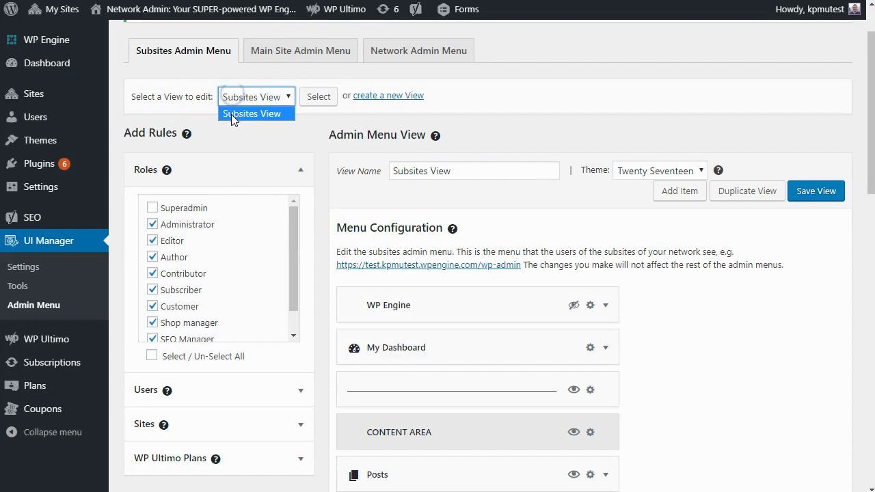
left_click(237, 108)
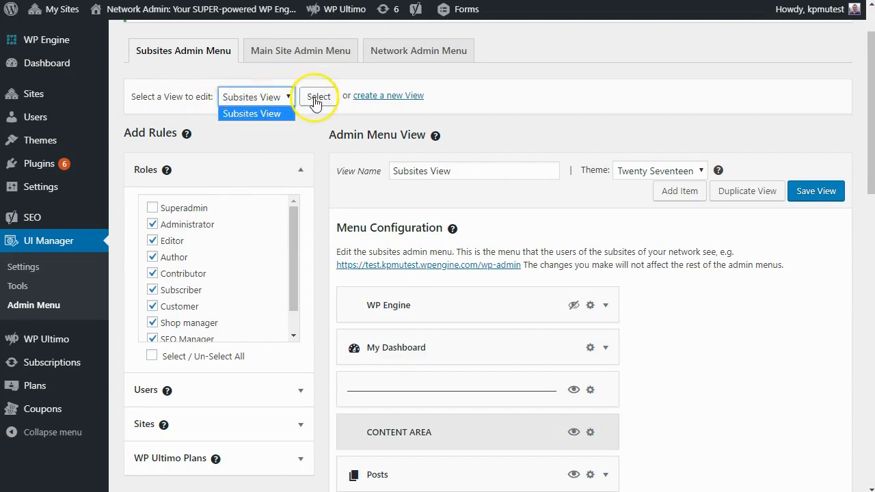
left_click(565, 91)
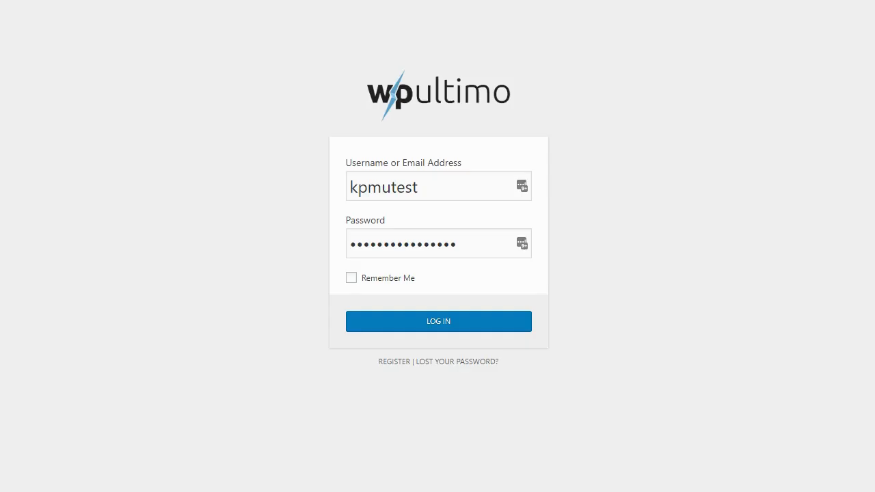
Log in to the subsite's admin by filling in the saved username and password.
left_click(386, 322)
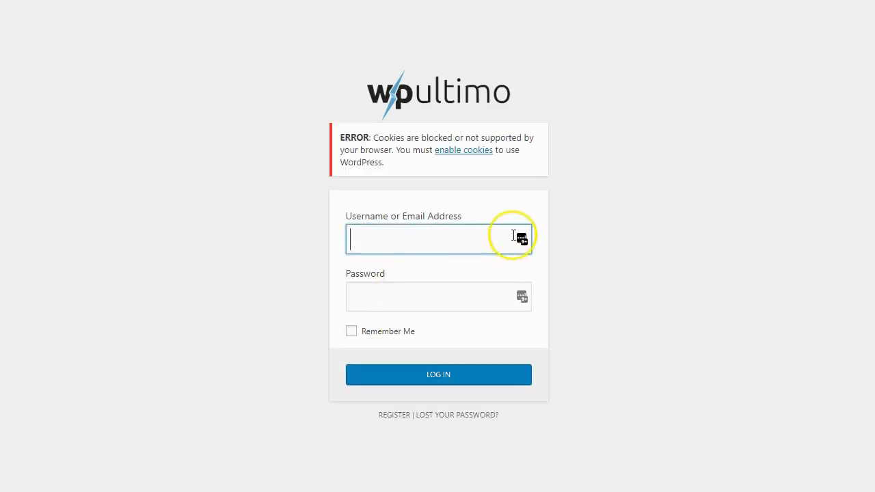
left_click(522, 238)
left_click(408, 436)
left_click(411, 381)
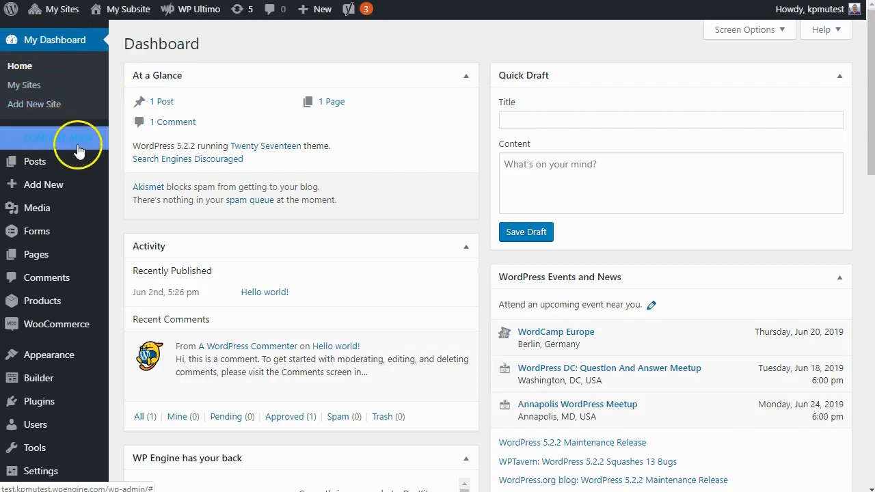
Examine the CONTENT AREA heading and the Add New item in the subsite's admin menu.
mouse_move(51, 170)
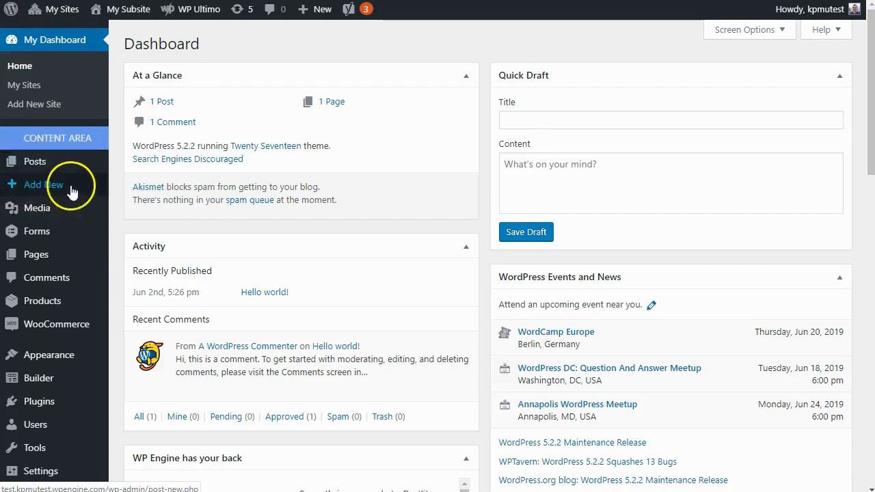
mouse_move(23, 193)
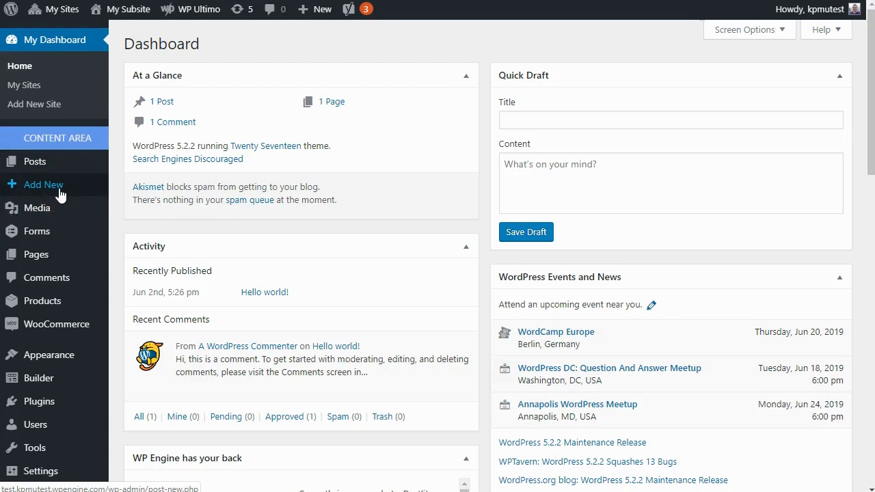
left_click(60, 195)
left_click(89, 87)
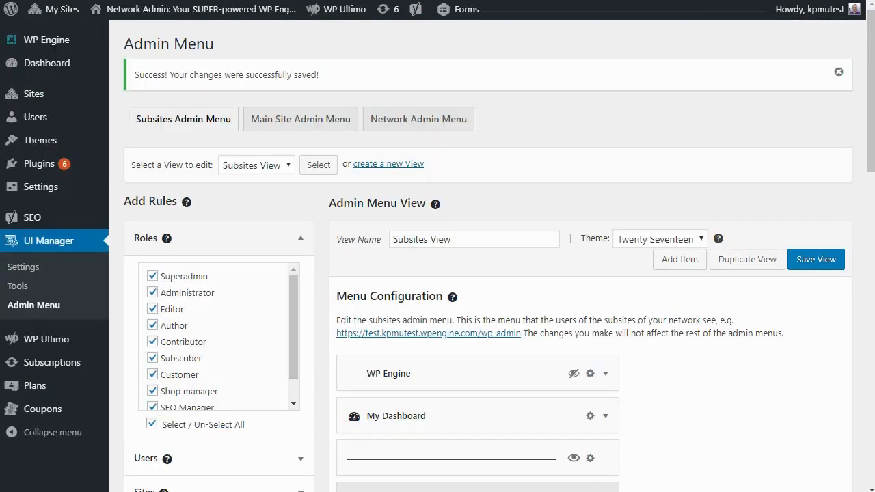
Activate the Toolbar module in the network's UI Manager settings and save the changes.
left_click(42, 270)
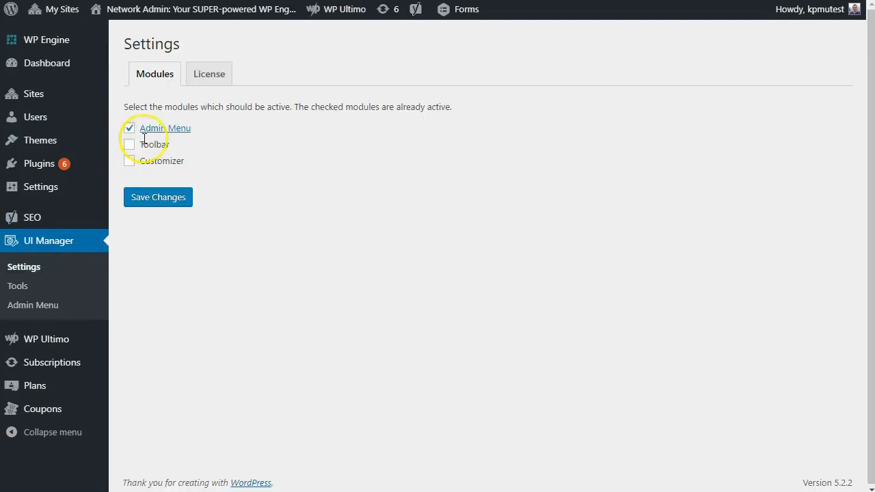
left_click(131, 145)
left_click(164, 198)
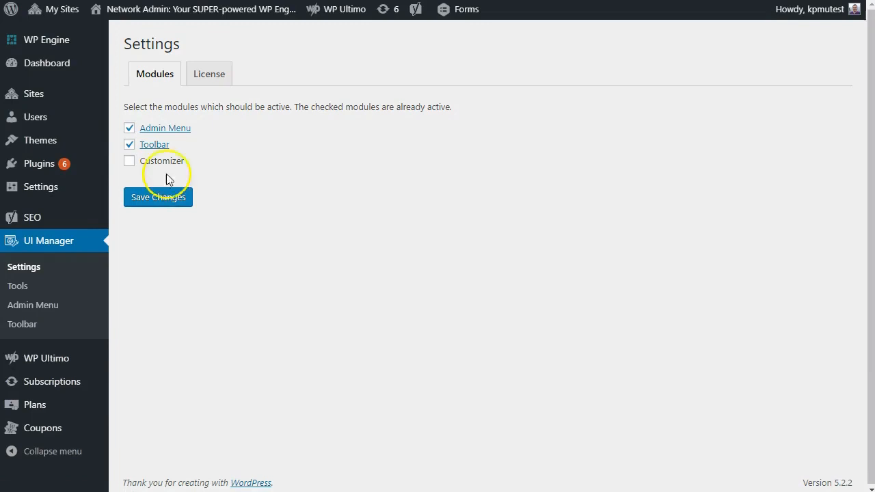
Open the Toolbar module's configuration and look over the subsites toolbar view and the other toolbar scopes.
left_click(156, 147)
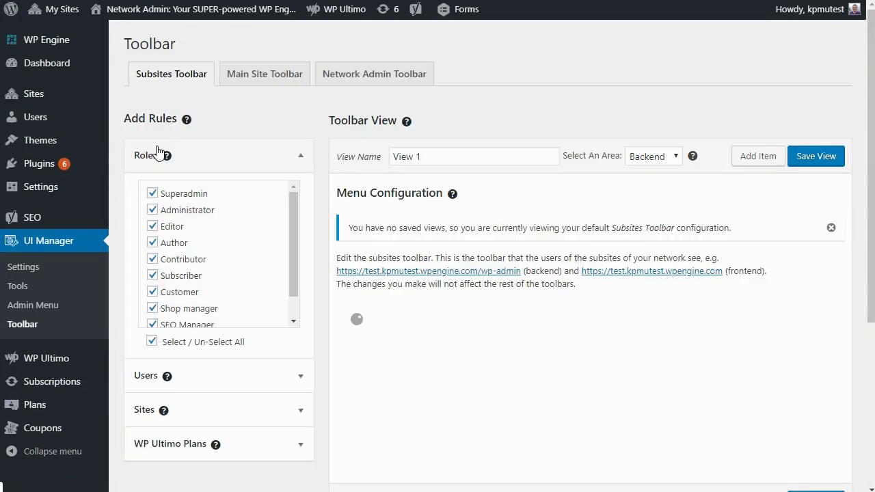
left_click(159, 142)
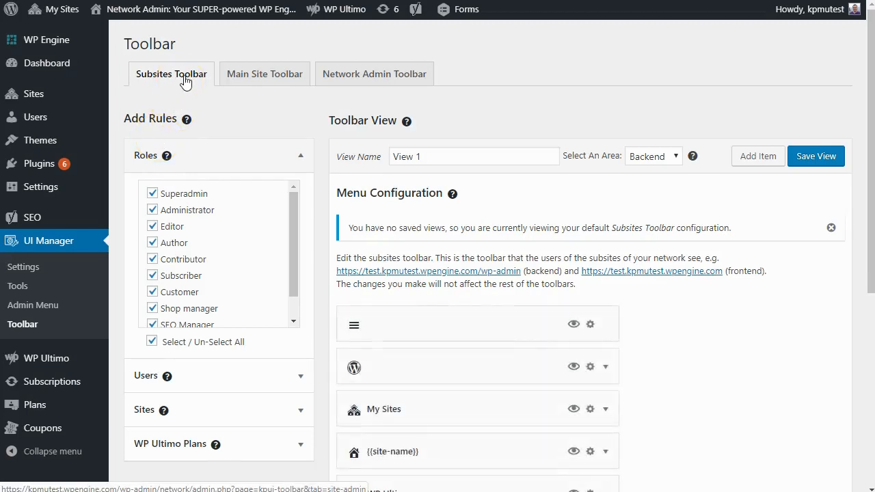
left_click(180, 78)
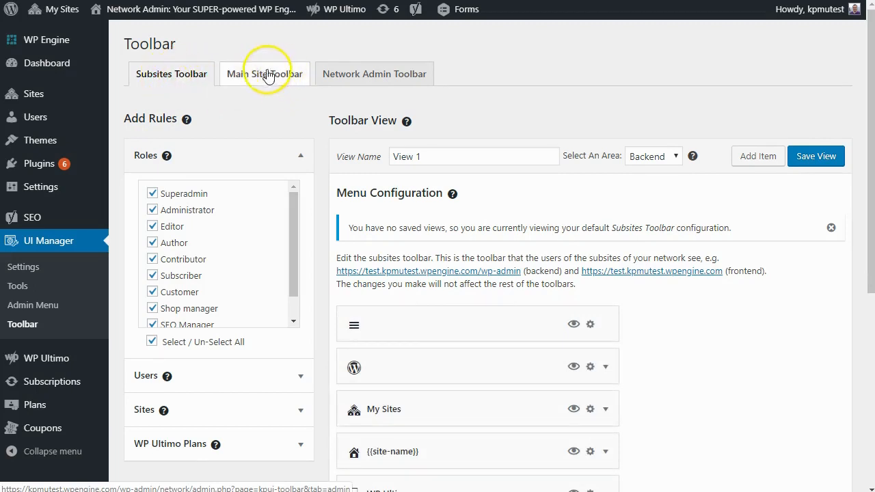
left_click(377, 83)
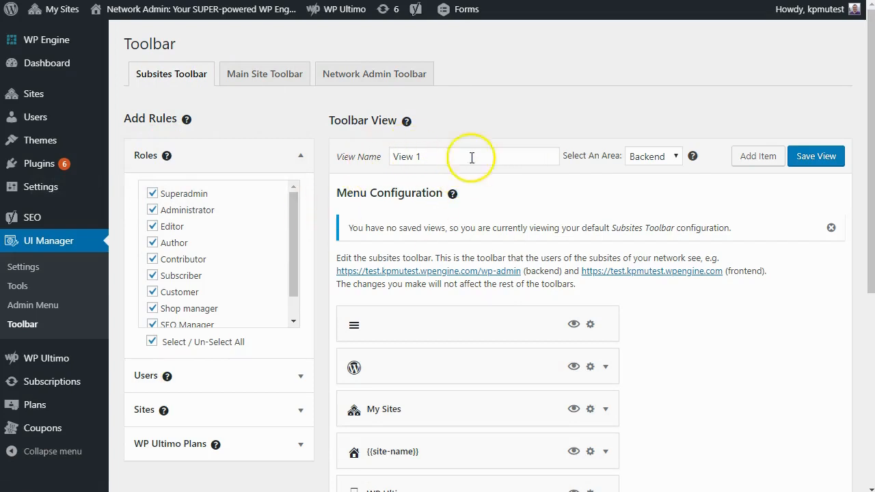
Switch the subsites toolbar view to the Frontend area and look over its toolbar items.
left_click(608, 157)
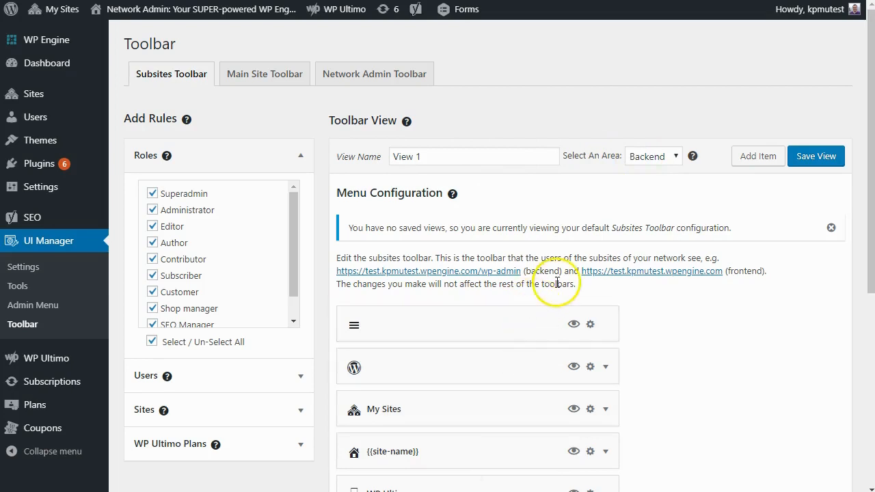
left_click(644, 161)
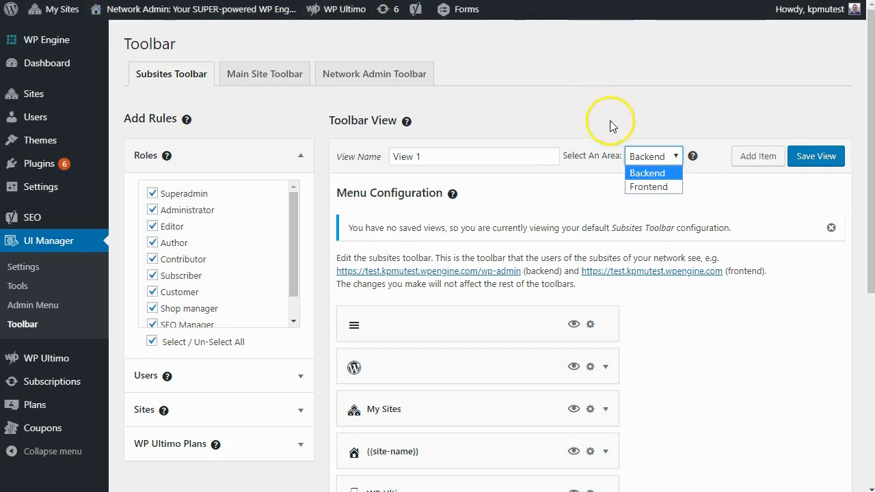
left_click(636, 188)
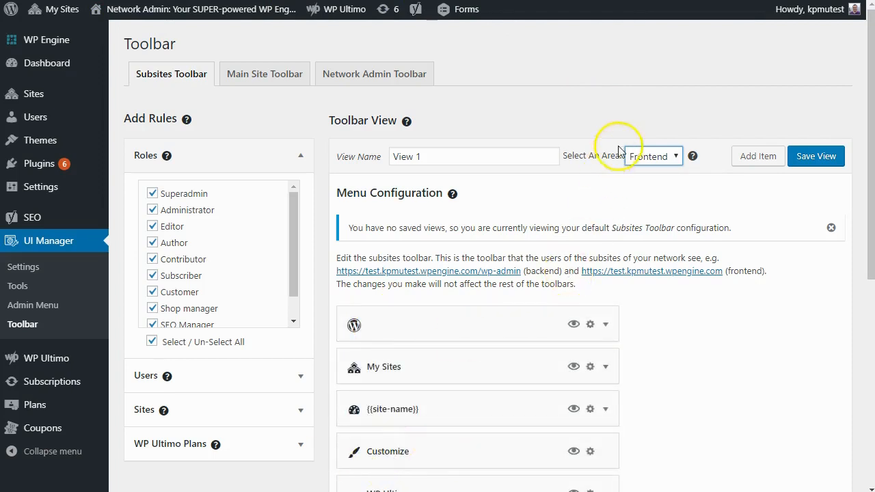
scroll(654, 248, "down", 2)
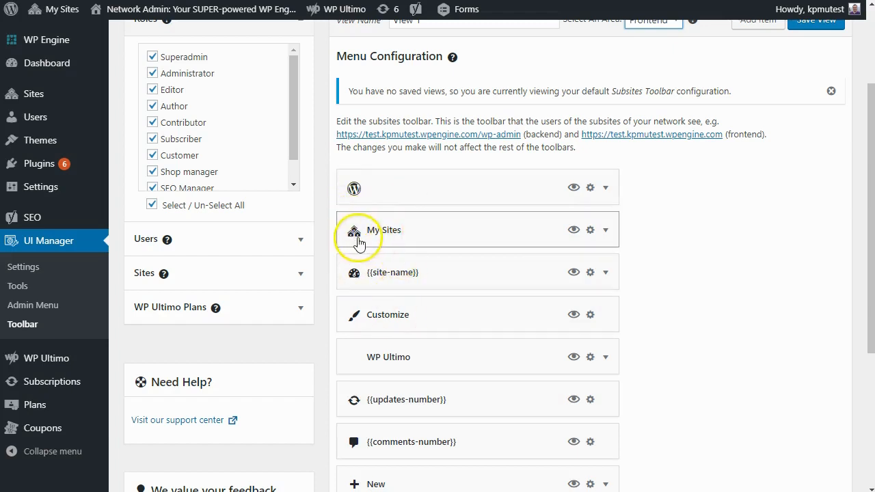
scroll(370, 253, "down", 4)
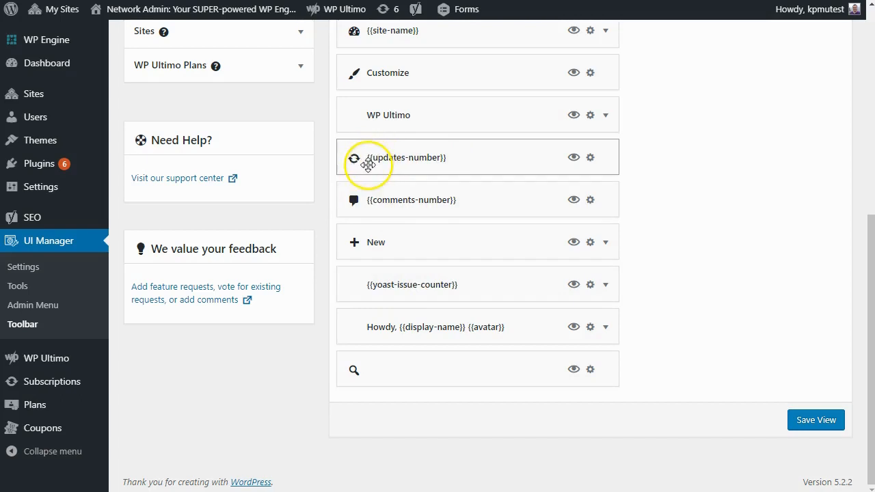
Inspect the {{updates-number}} placeholder in its toolbar item's label and look over the remaining frontend items.
left_click(386, 161)
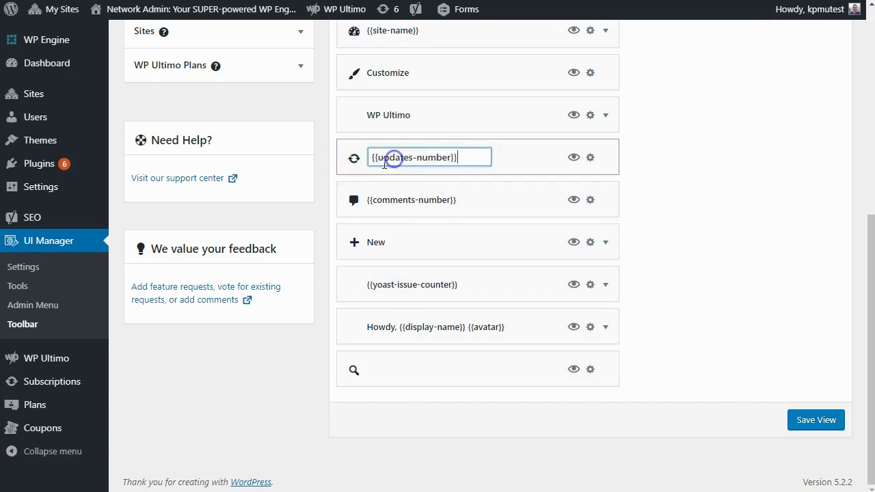
left_click(468, 161)
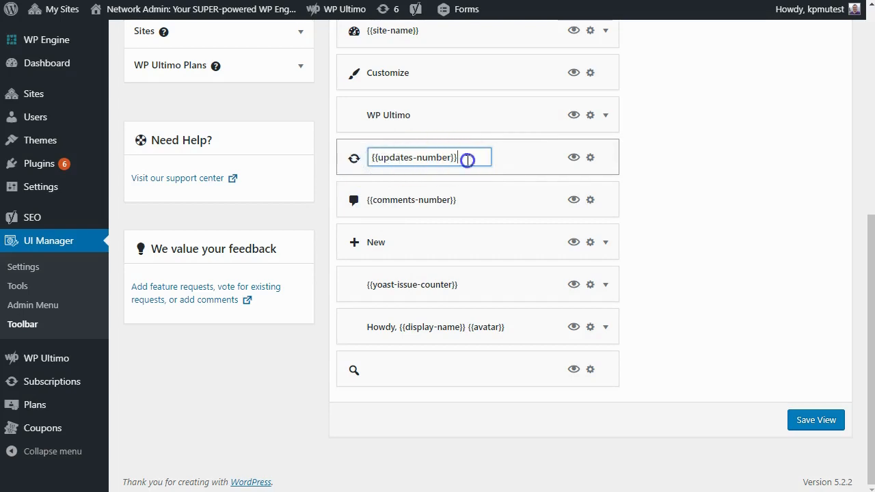
left_click_drag(372, 160, 483, 167)
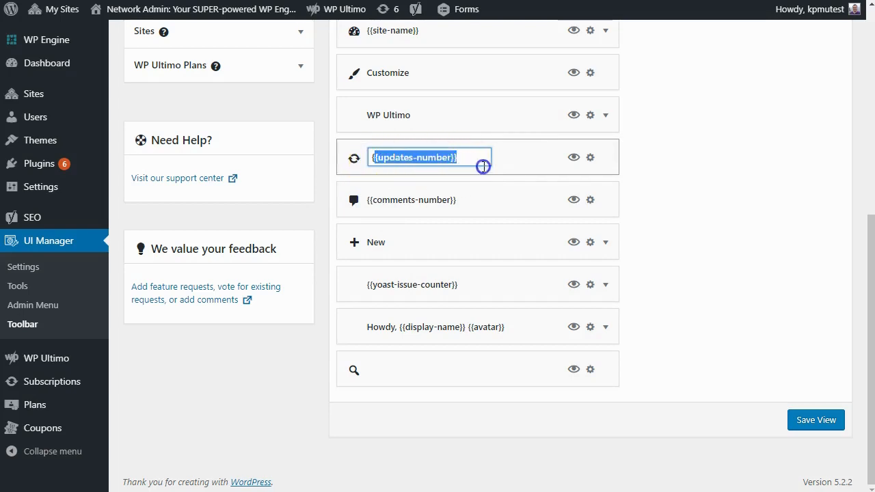
left_click(697, 182)
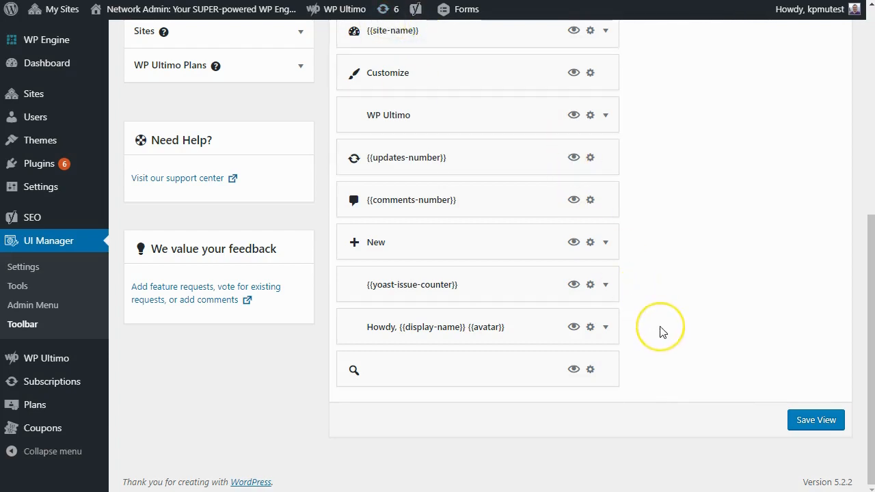
scroll(661, 331, "up", 2)
scroll(660, 332, "up", 3)
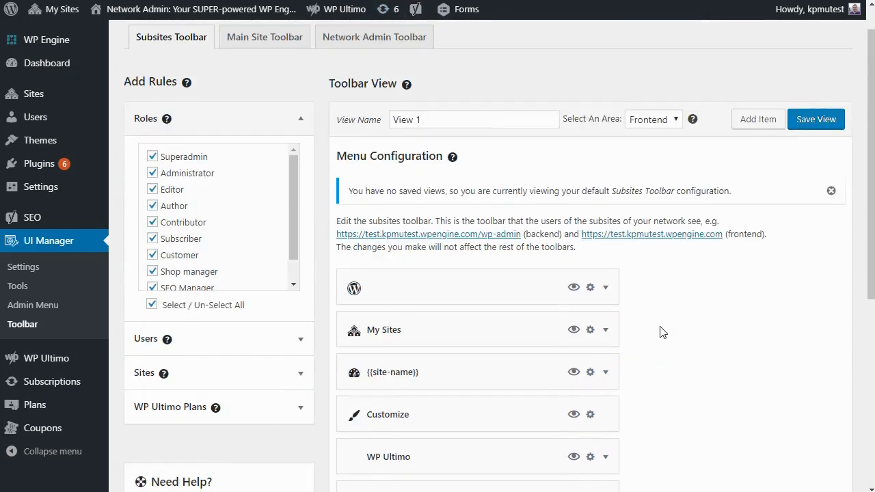
scroll(660, 331, "down", 3)
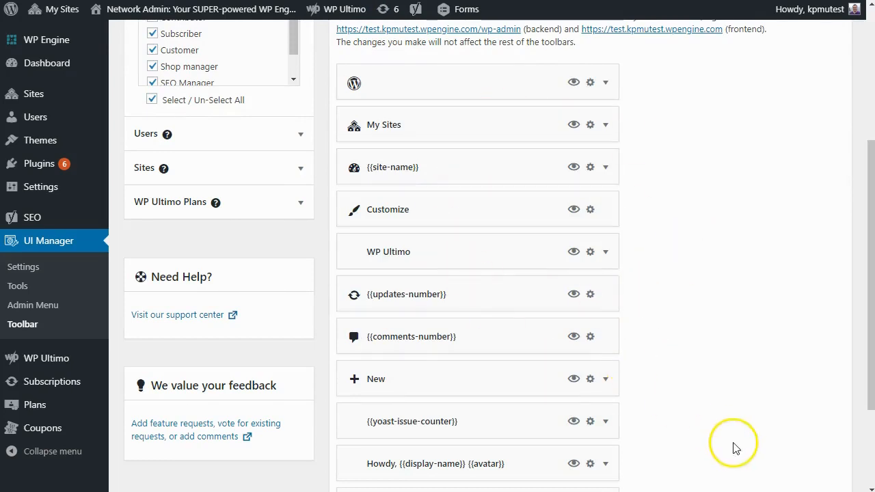
scroll(716, 455, "up", 2)
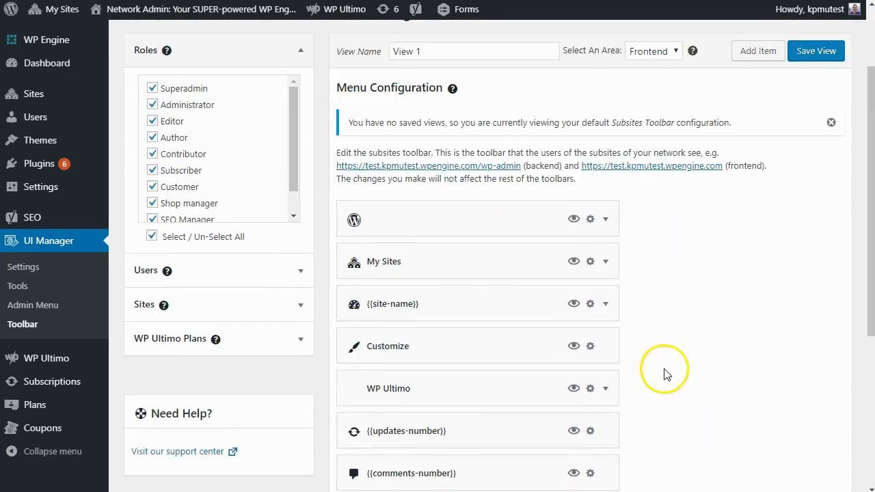
Activate the Customizer module in the UI Manager settings and save the changes.
left_click(26, 270)
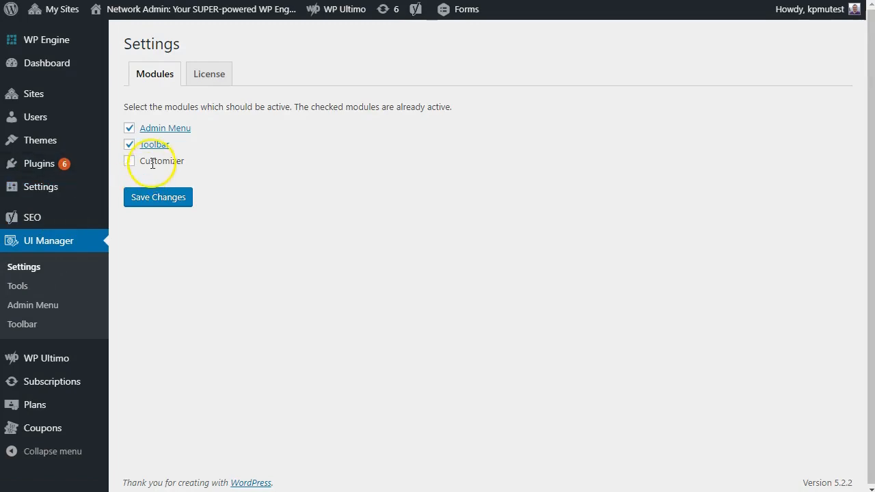
left_click(154, 198)
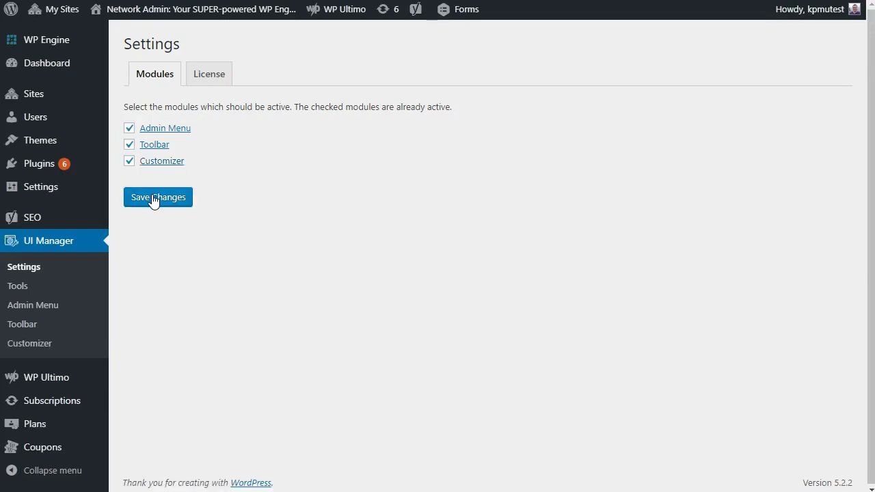
left_click(145, 204)
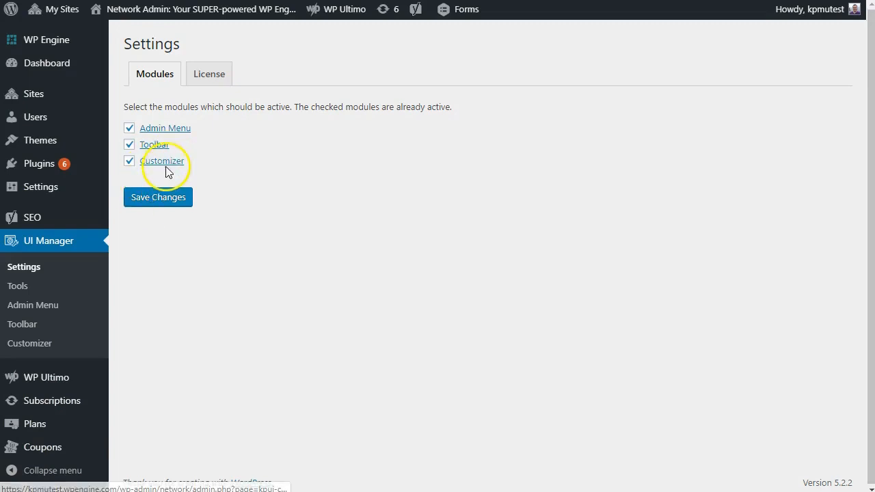
Open the Customizer module's configuration and look over the Twenty Fifteen menu items.
left_click(167, 171)
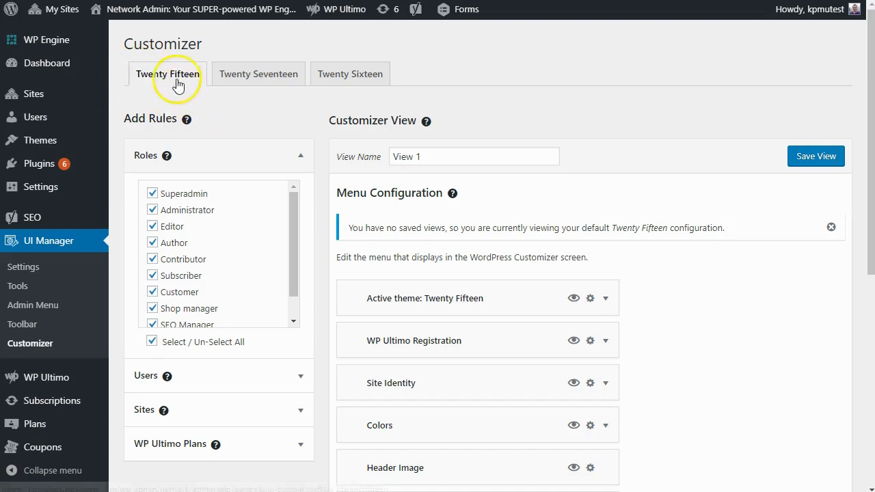
scroll(391, 174, "down", 1)
scroll(391, 174, "down", 3)
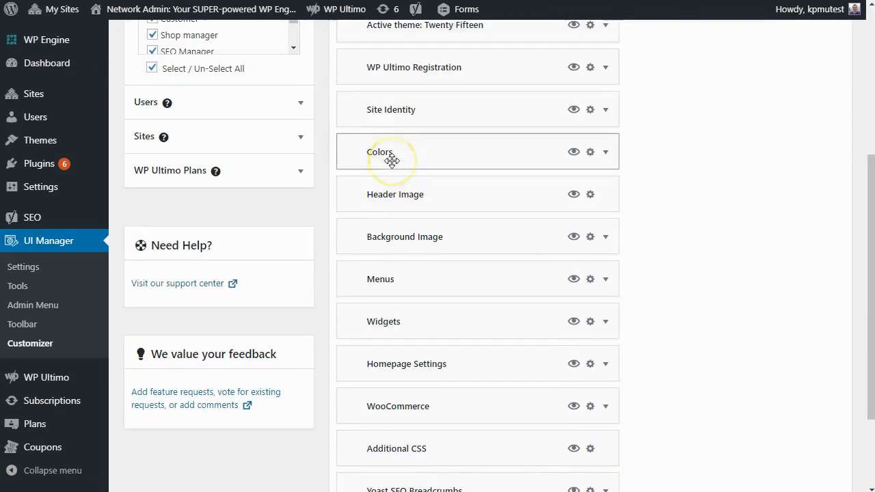
scroll(392, 161, "up", 2)
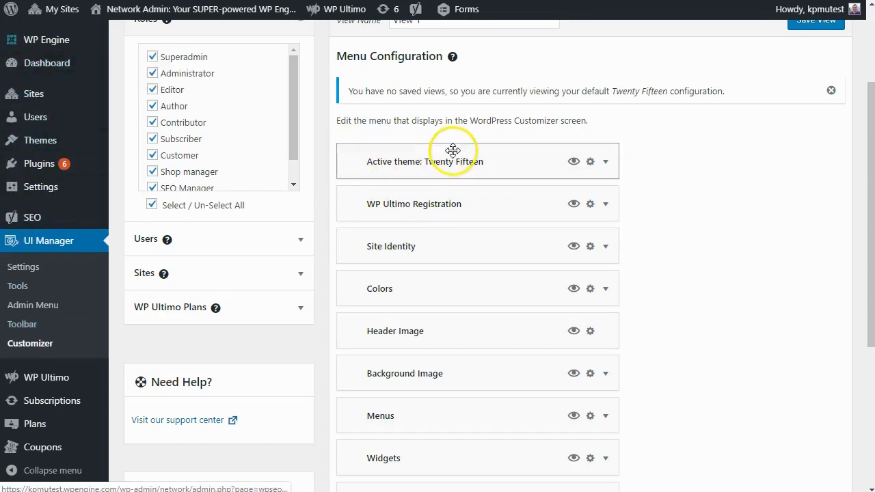
scroll(363, 160, "up", 1)
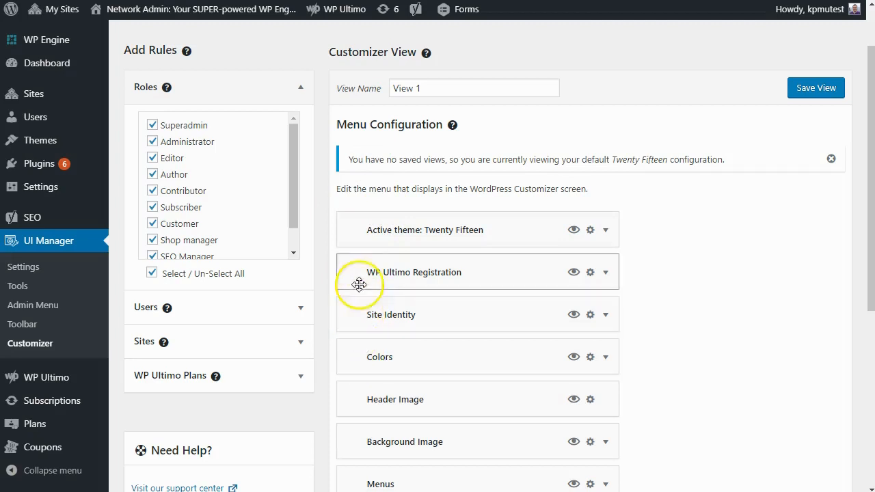
scroll(359, 279, "up", 1)
scroll(355, 273, "down", 2)
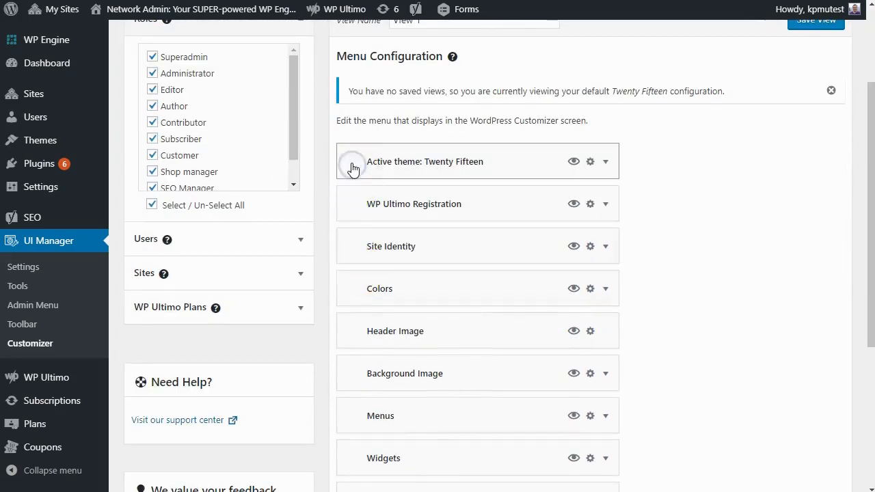
Examine the settings of the "Active theme: Twenty Fifteen" item and collapse them again.
left_click(590, 162)
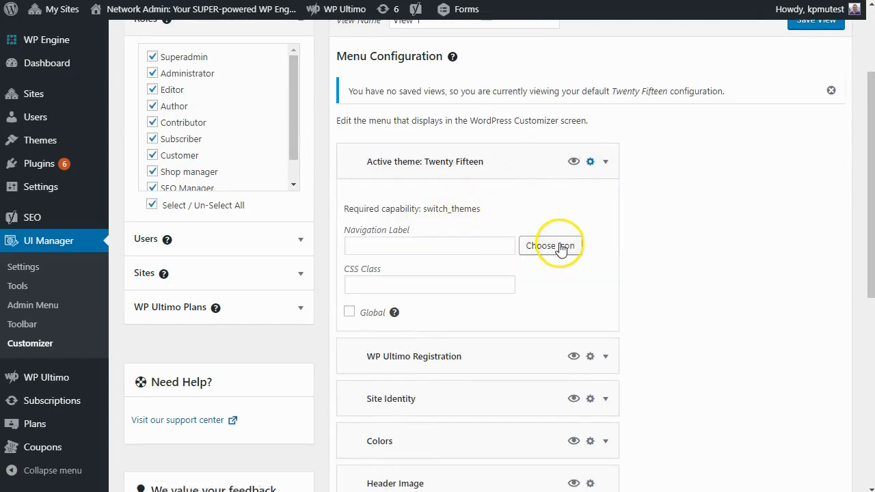
left_click(590, 163)
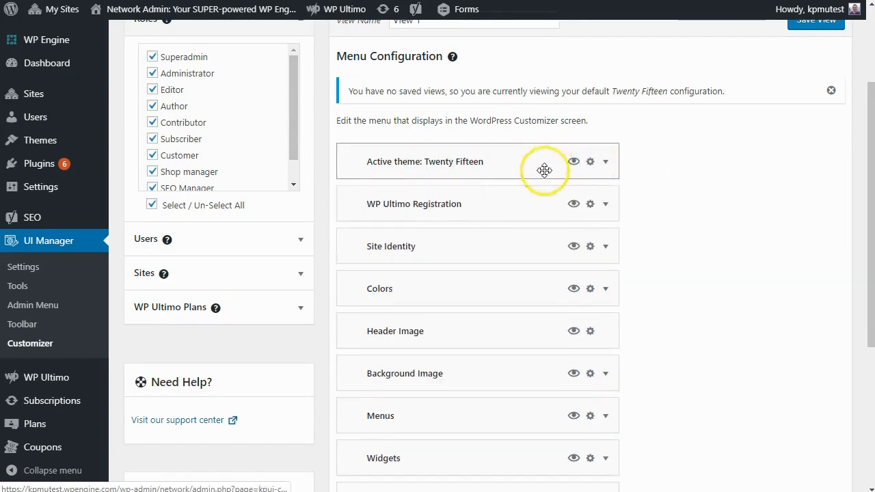
scroll(452, 214, "down", 1)
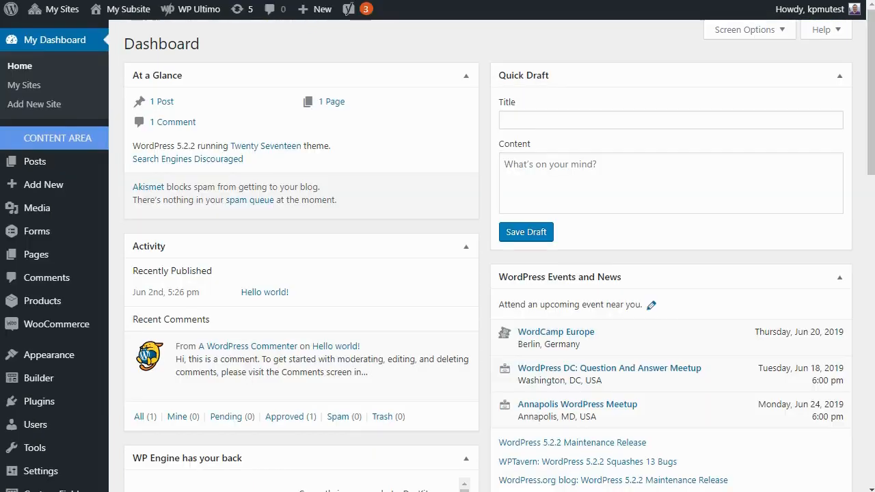
Open the theme customizer from the subsite's dashboard.
mouse_move(60, 361)
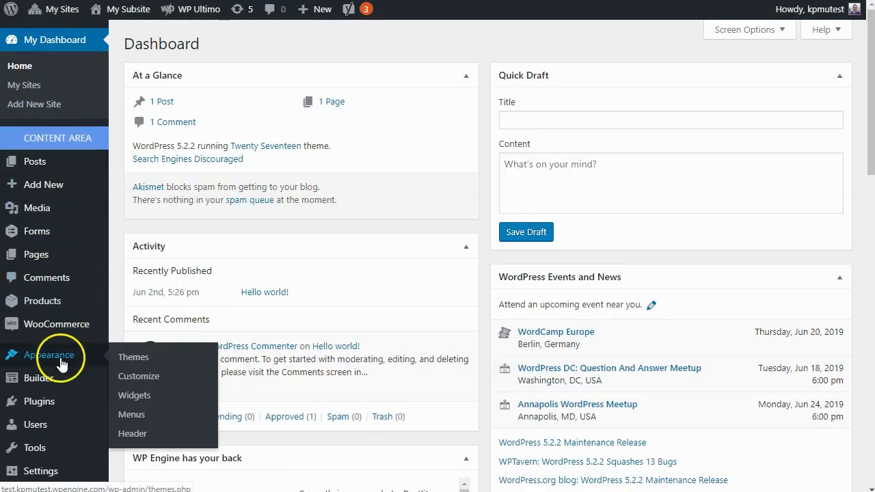
left_click(139, 377)
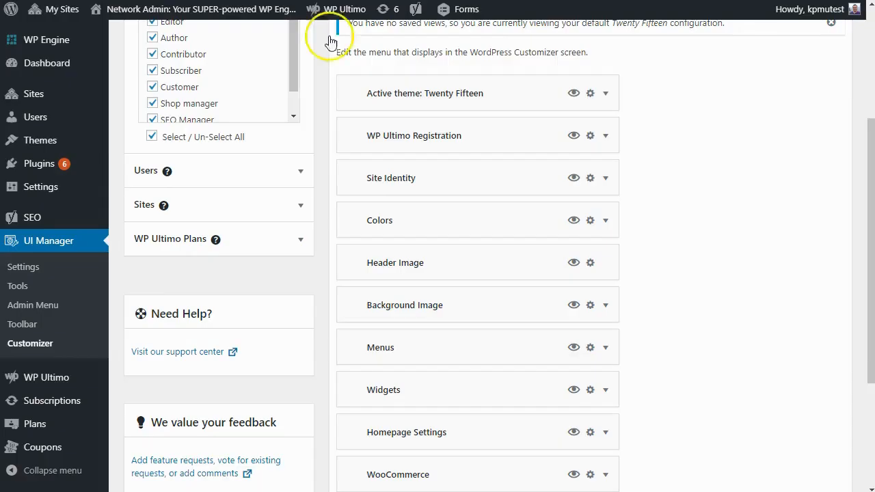
Return to the network's Customizer configuration and open the Twenty Seventeen theme's menu items.
scroll(308, 182, "up", 3)
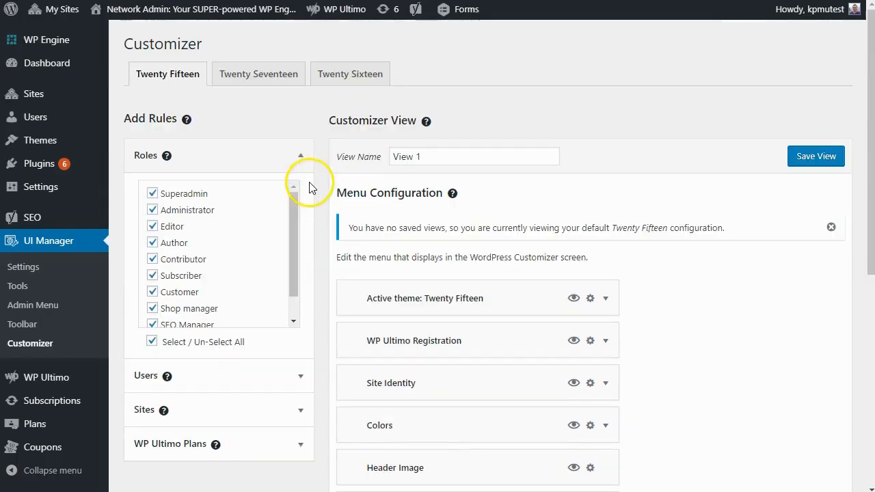
left_click(272, 80)
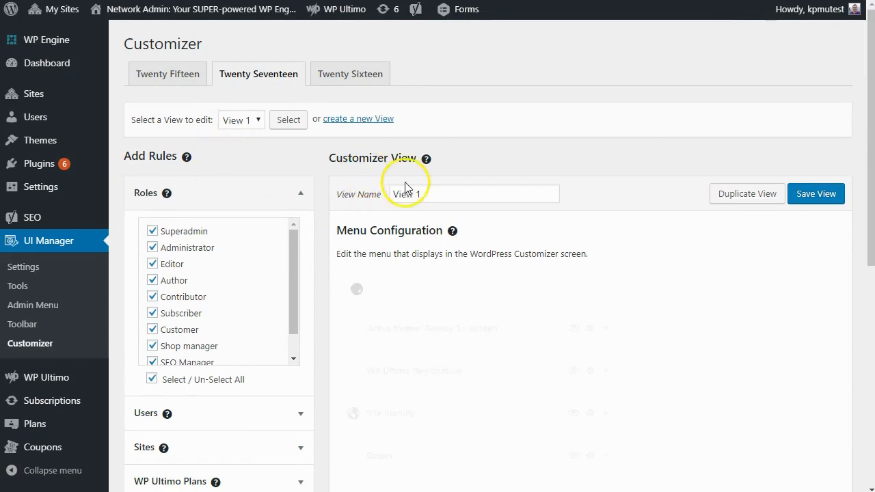
scroll(389, 253, "down", 2)
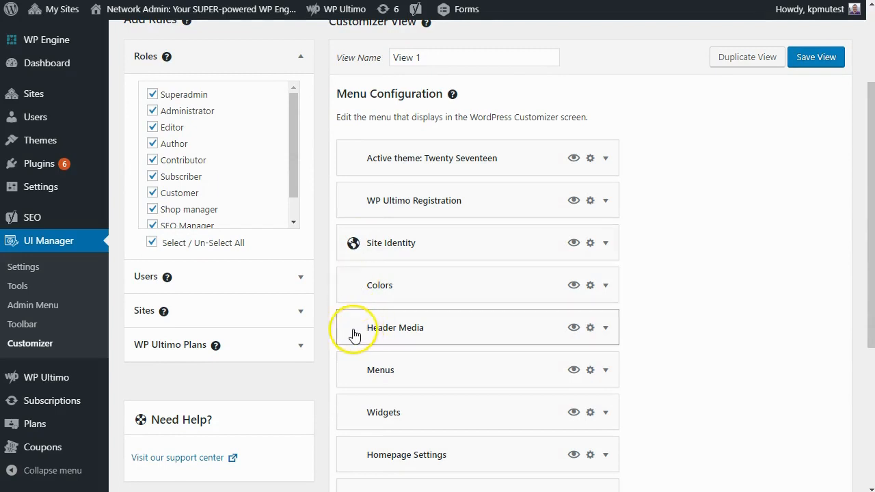
Assign the camera-and-music-note icon to the Header Media item and save the Twenty Seventeen view.
left_click(350, 333)
scroll(360, 308, "down", 2)
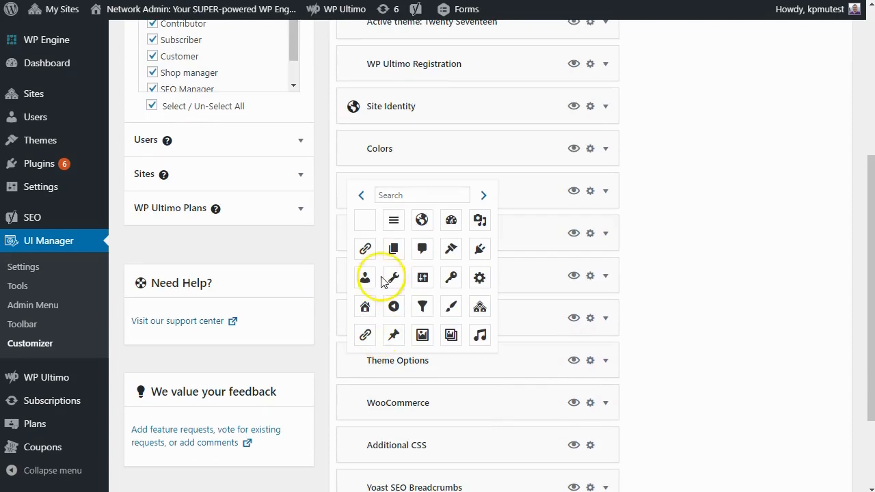
left_click(415, 197)
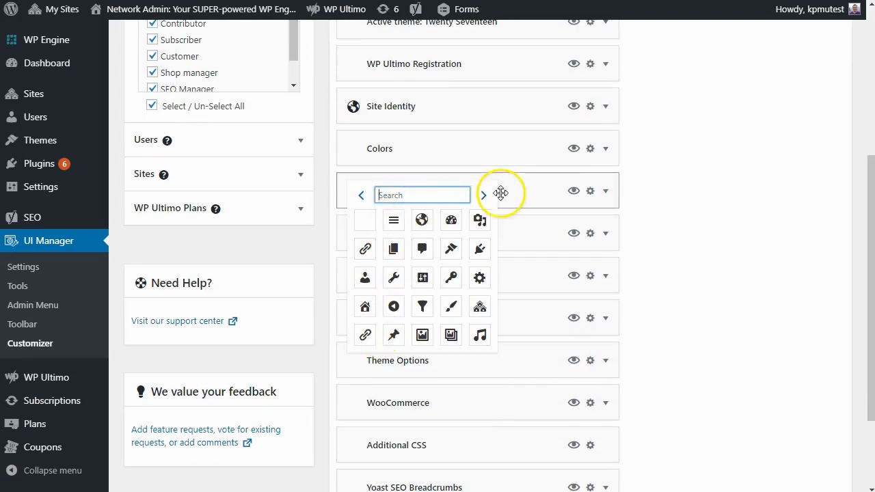
left_click(764, 211)
left_click(353, 194)
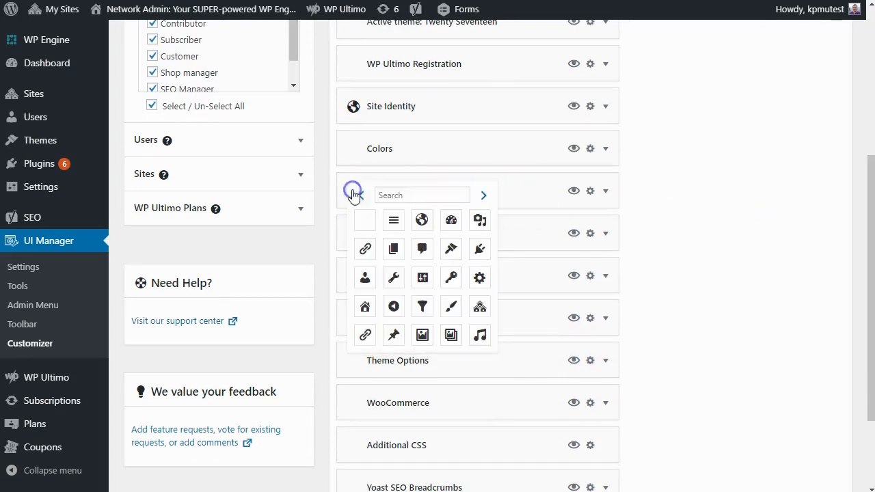
left_click(480, 224)
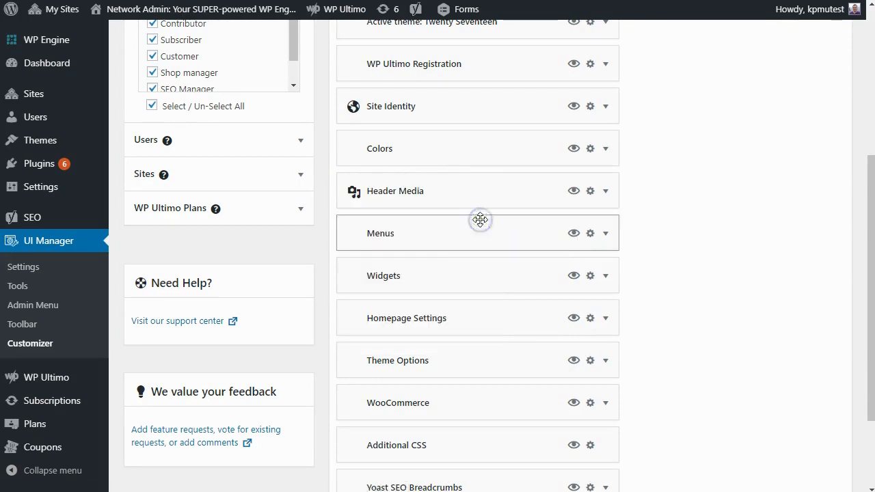
scroll(725, 214, "up", 4)
left_click(811, 203)
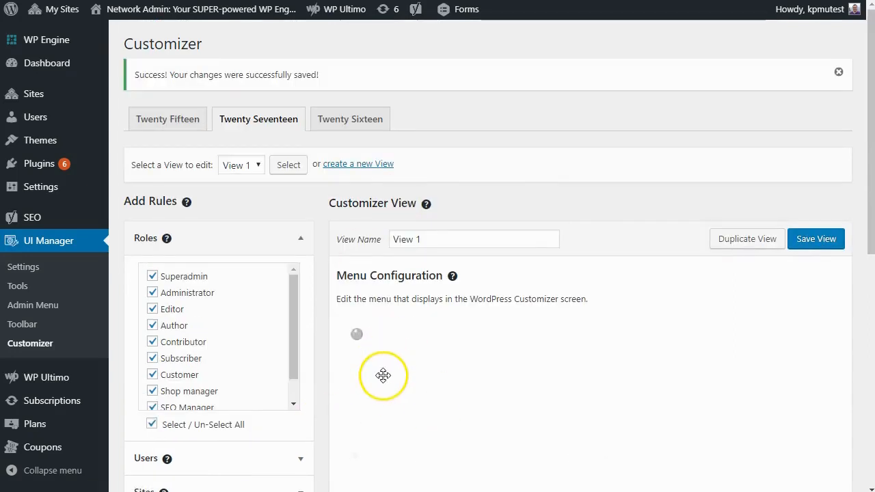
Rename the Header Media item to "Header Graphics" and save the Twenty Seventeen view.
scroll(383, 375, "down", 3)
left_click(383, 303)
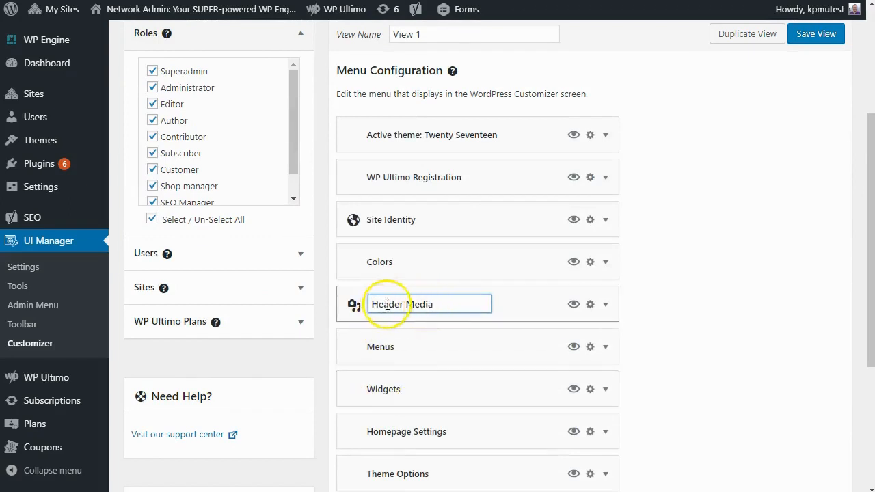
left_click_drag(406, 305, 456, 303)
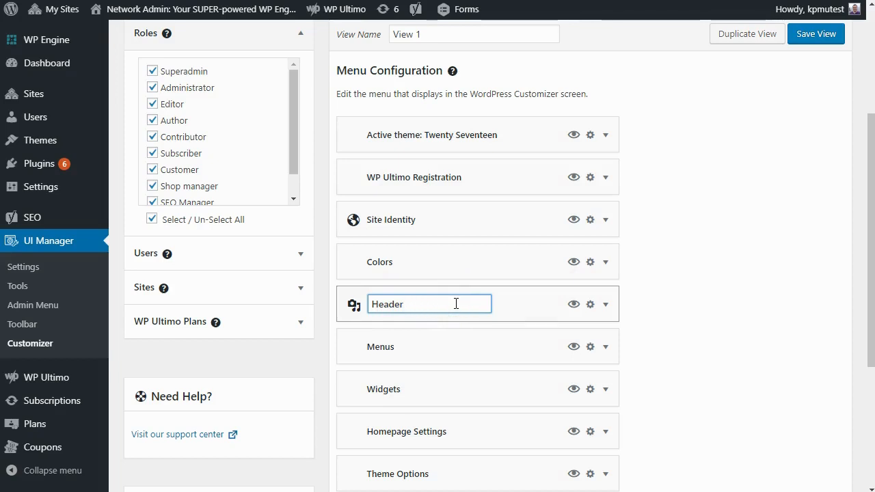
left_click(681, 246)
left_click(809, 37)
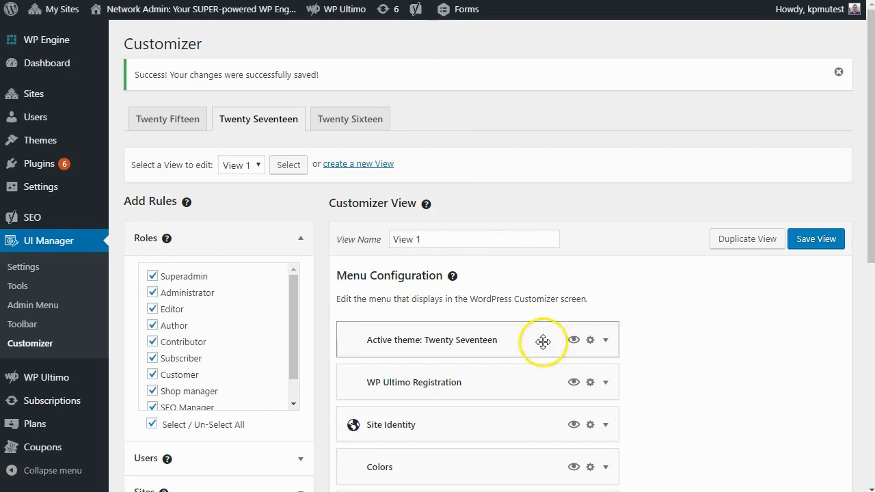
Expand the Site Identity item's settings and review them along with the other menu items of the Twenty Seventeen view.
scroll(543, 342, "down", 3)
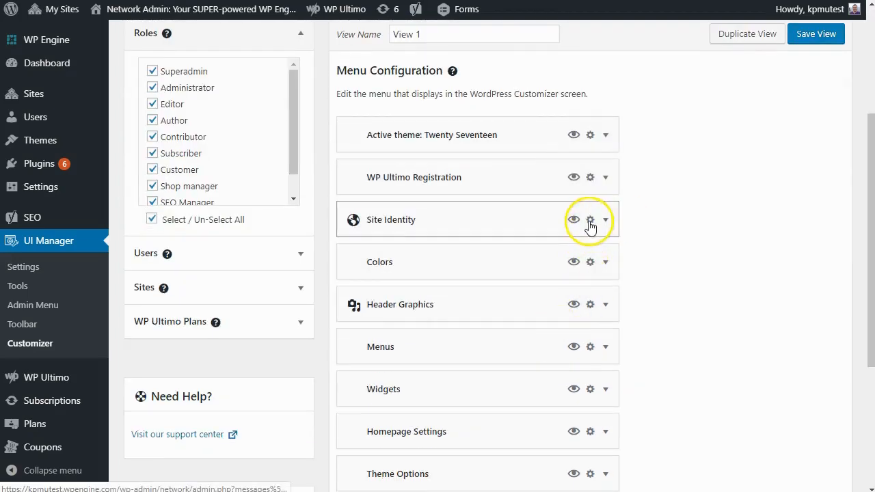
left_click(590, 220)
left_click(367, 348)
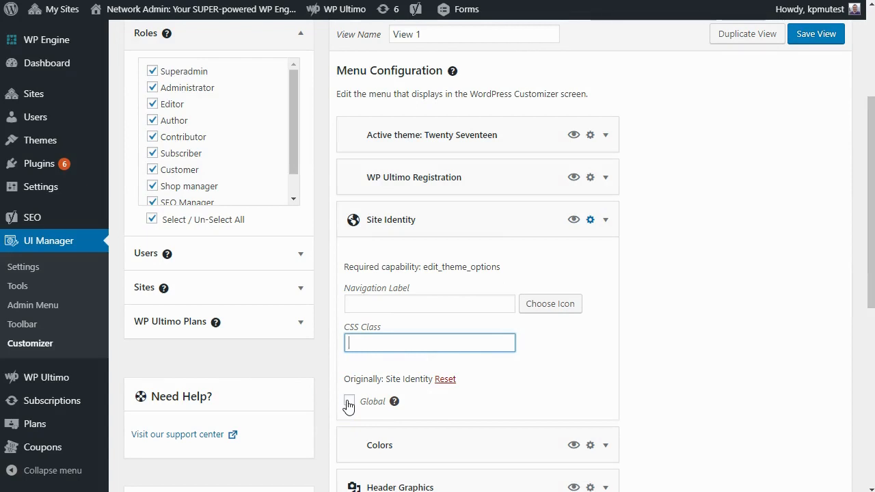
scroll(352, 359, "up", 1)
scroll(205, 92, "up", 3)
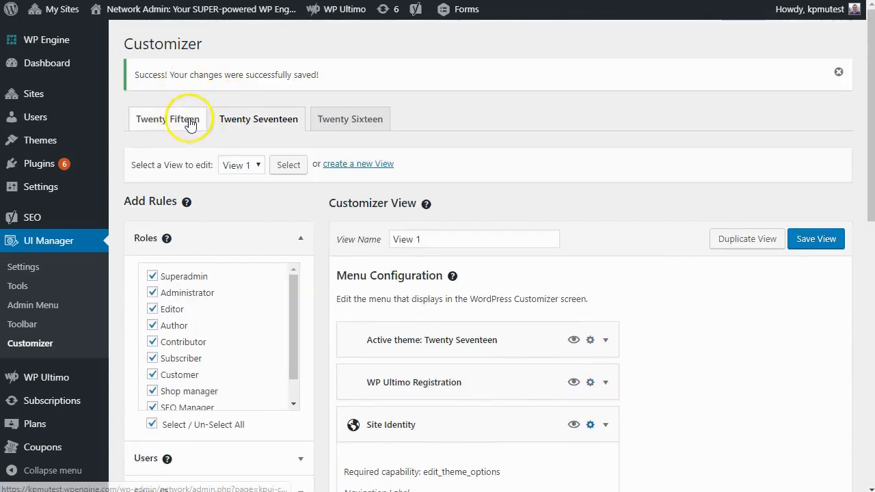
scroll(485, 357, "down", 2)
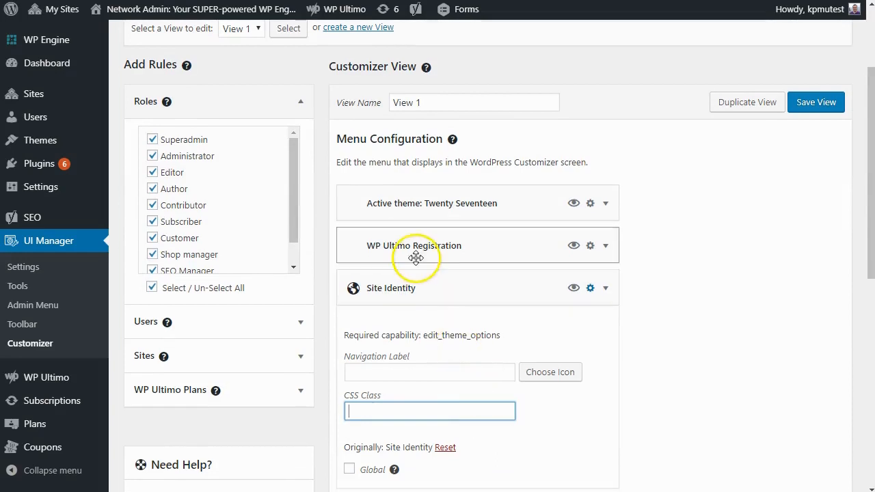
scroll(385, 260, "down", 1)
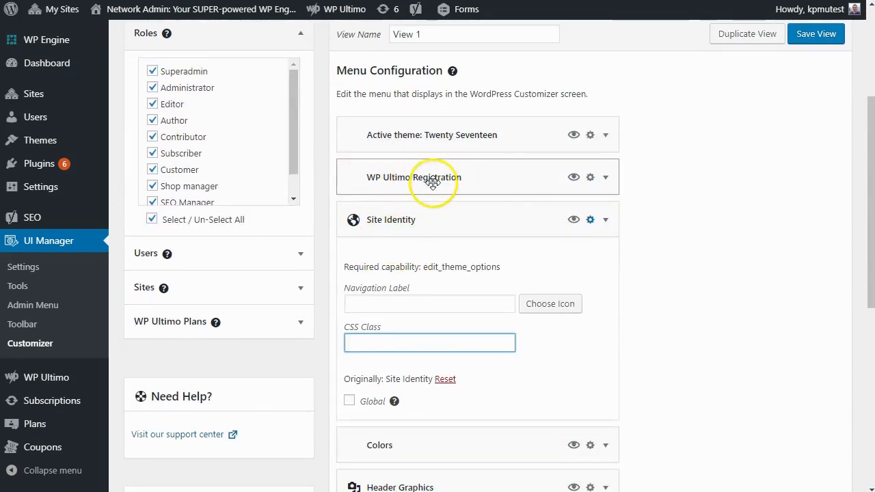
scroll(433, 183, "down", 6)
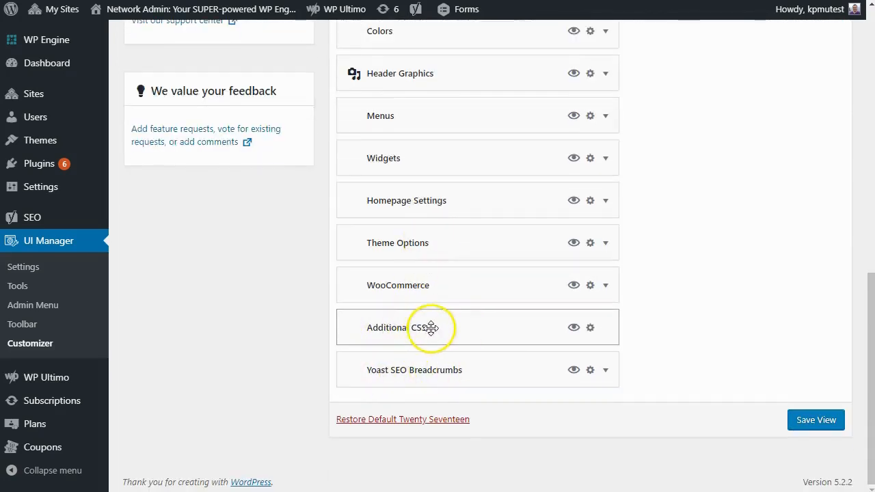
scroll(412, 324, "up", 2)
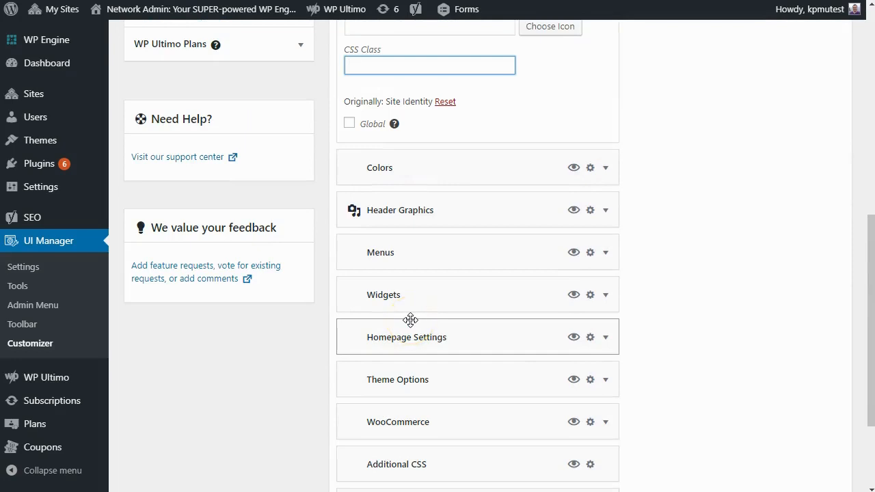
scroll(410, 320, "up", 7)
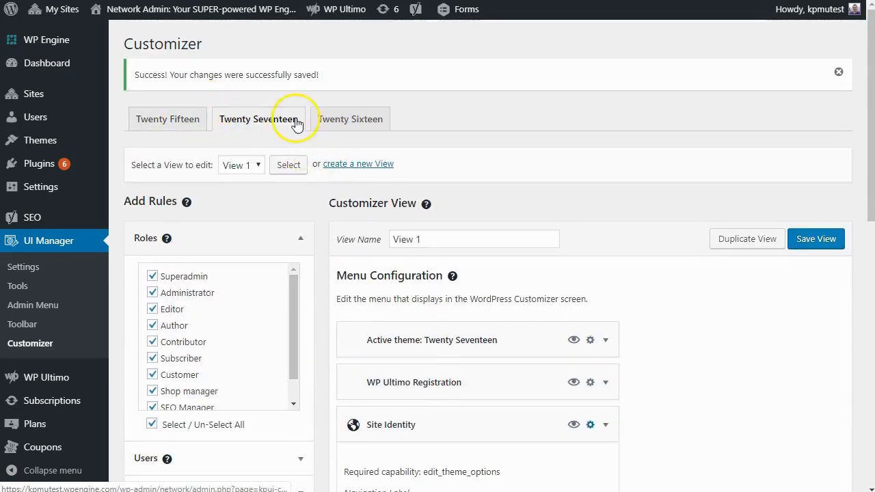
Read the help explanation of the Global option in the Site Identity item's settings.
scroll(482, 266, "down", 3)
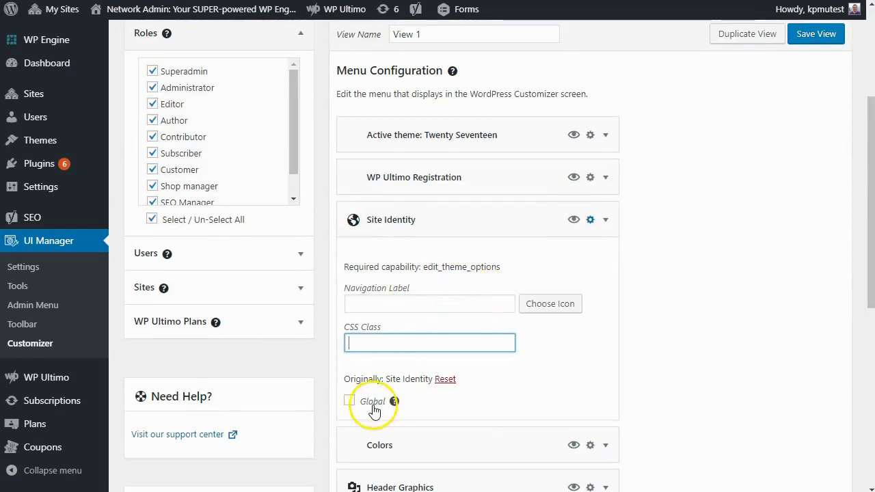
mouse_move(394, 401)
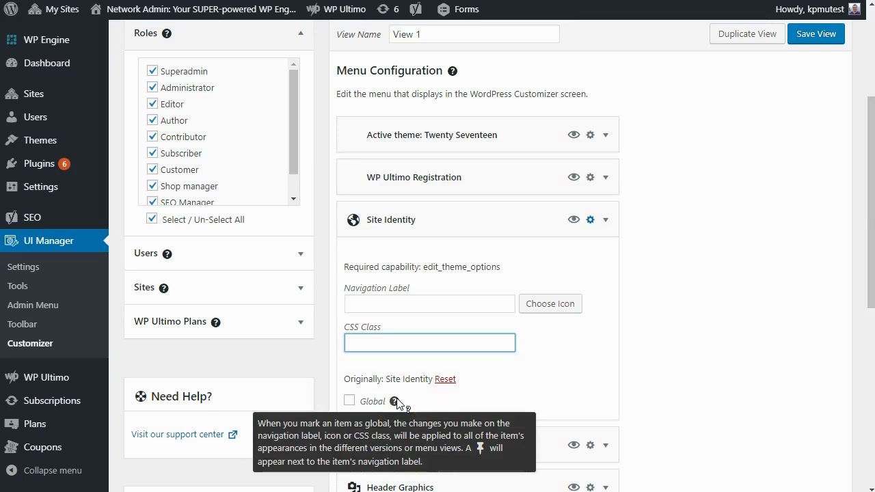
scroll(555, 393, "up", 1)
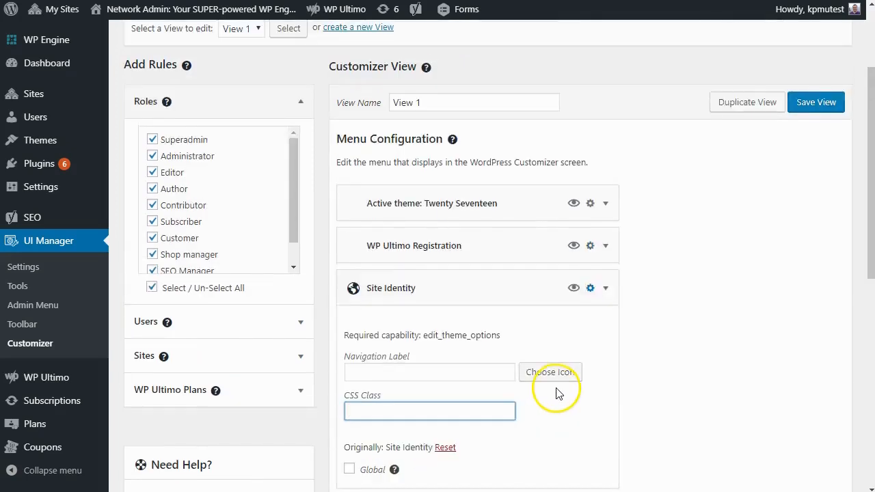
scroll(556, 393, "up", 2)
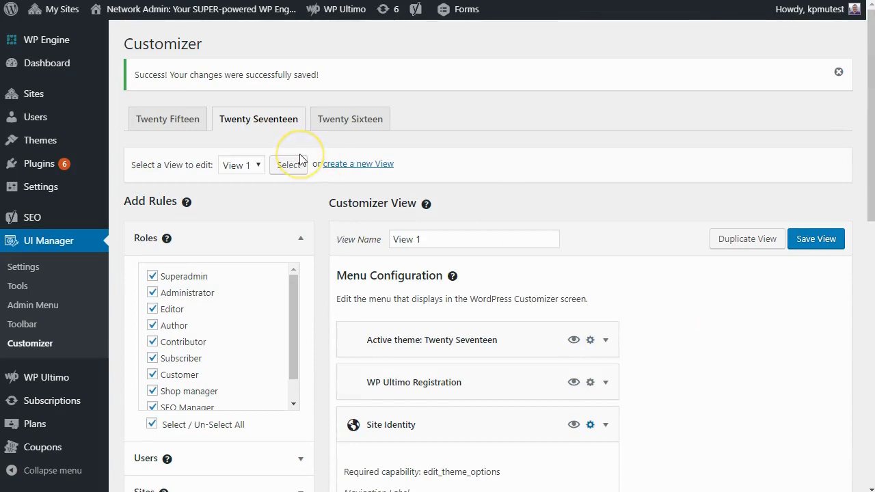